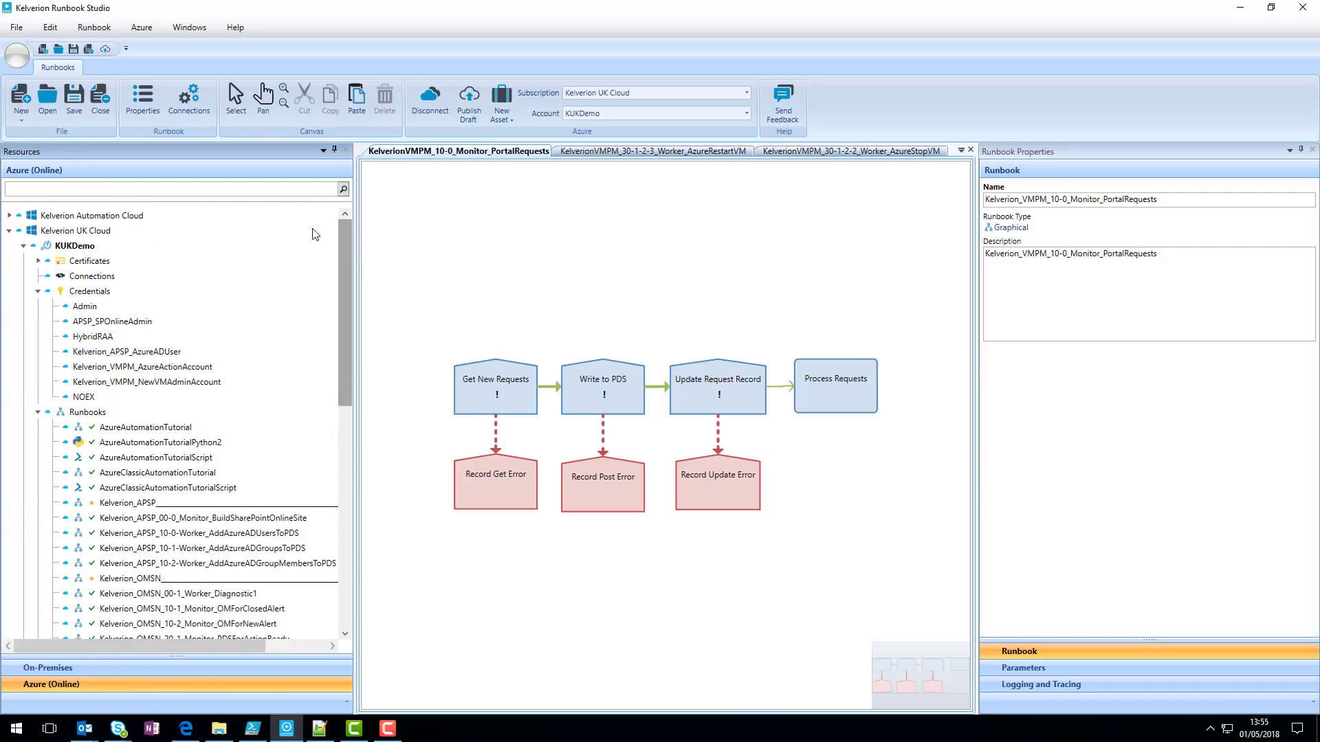
- Filter the Azure resources by VMPM and view the 20-0_Monitor_PDSUpdateAutomationPortal and 30-0_Monitor_PDSForAzureActions runbooks
left_click(97, 191)
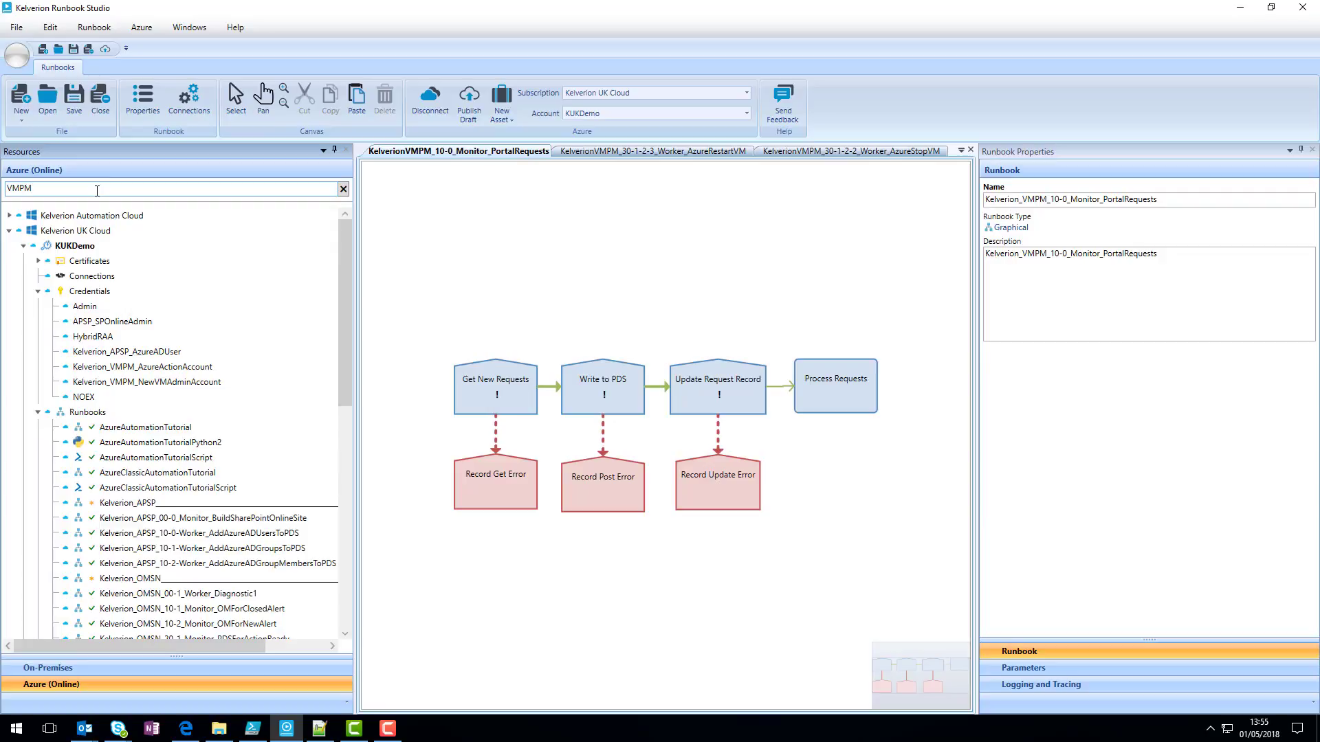
key("Return")
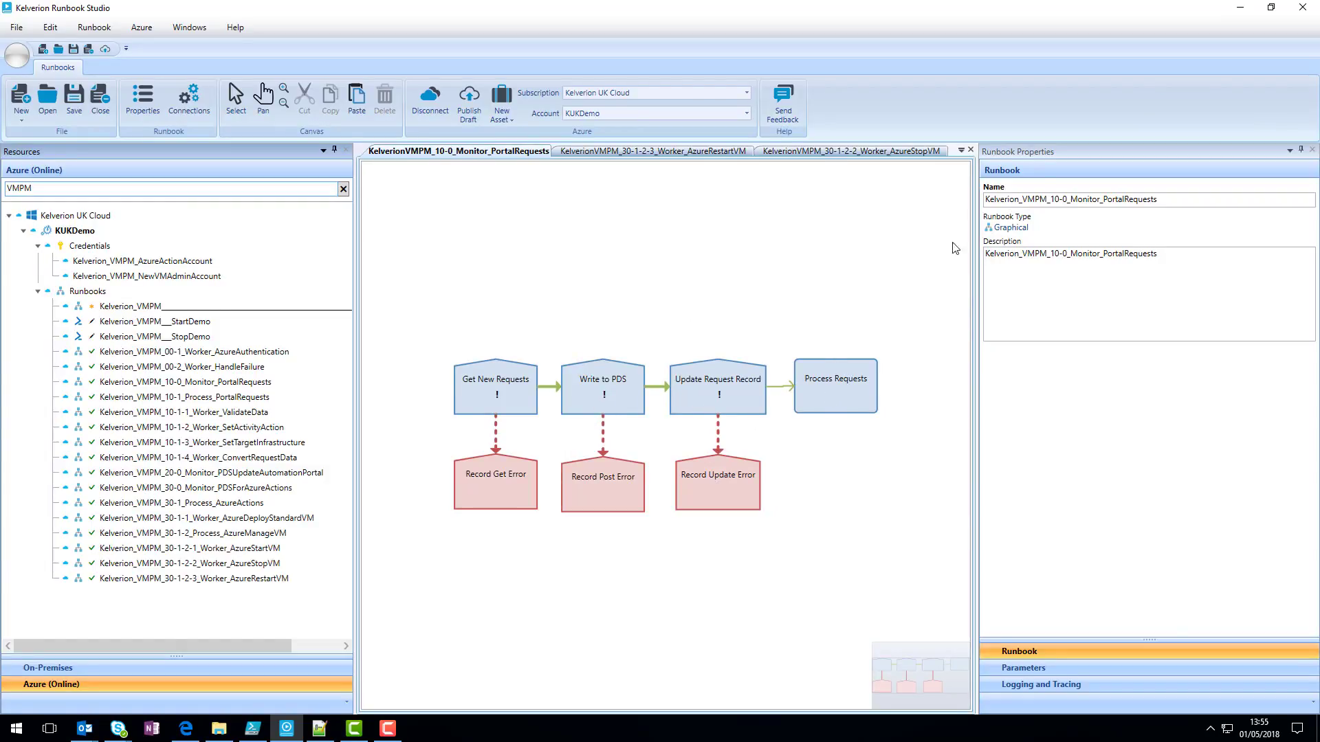
left_click(961, 149)
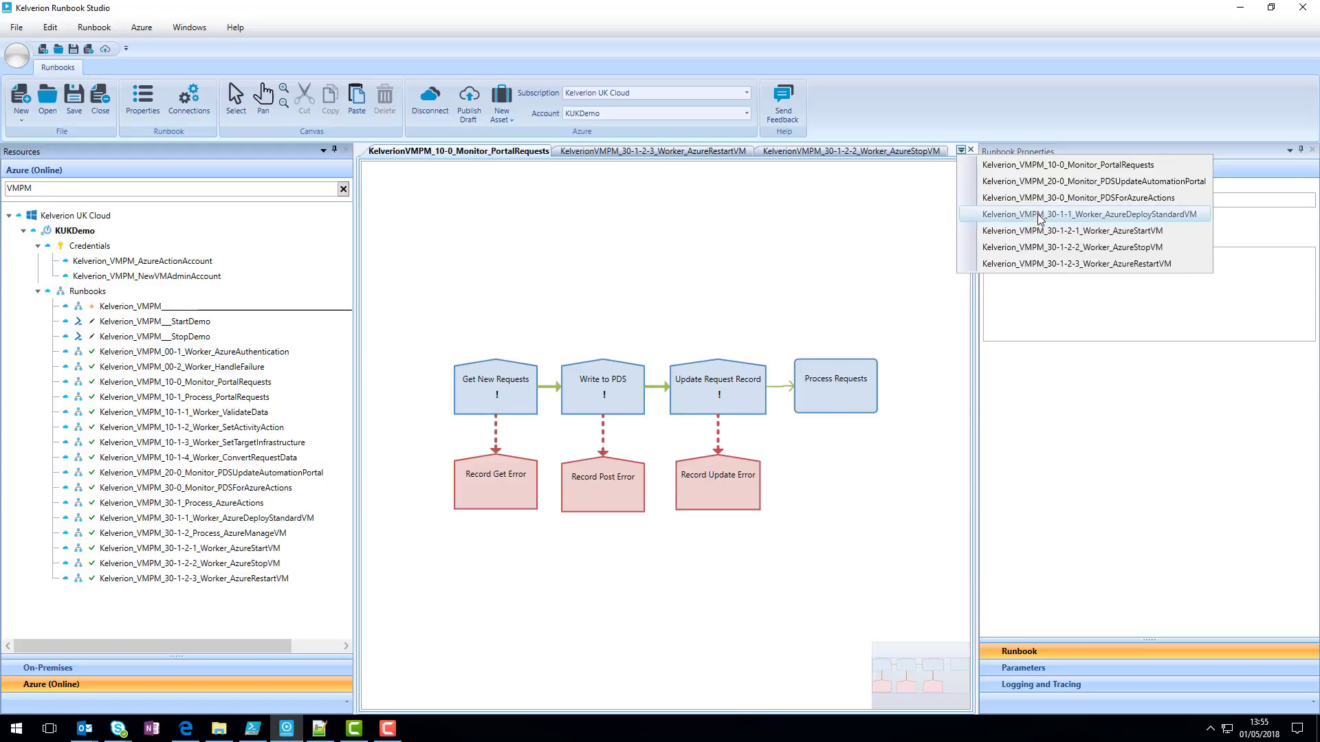
left_click(1045, 181)
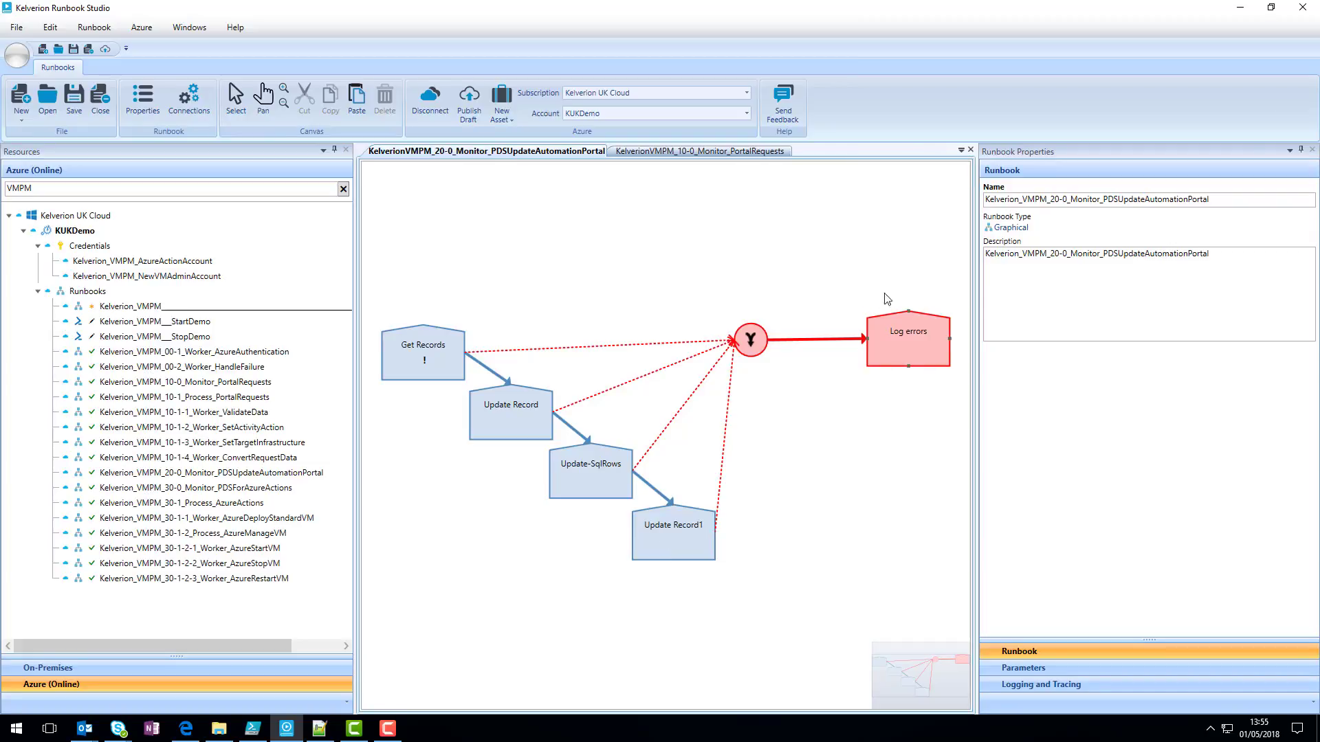
left_click(962, 149)
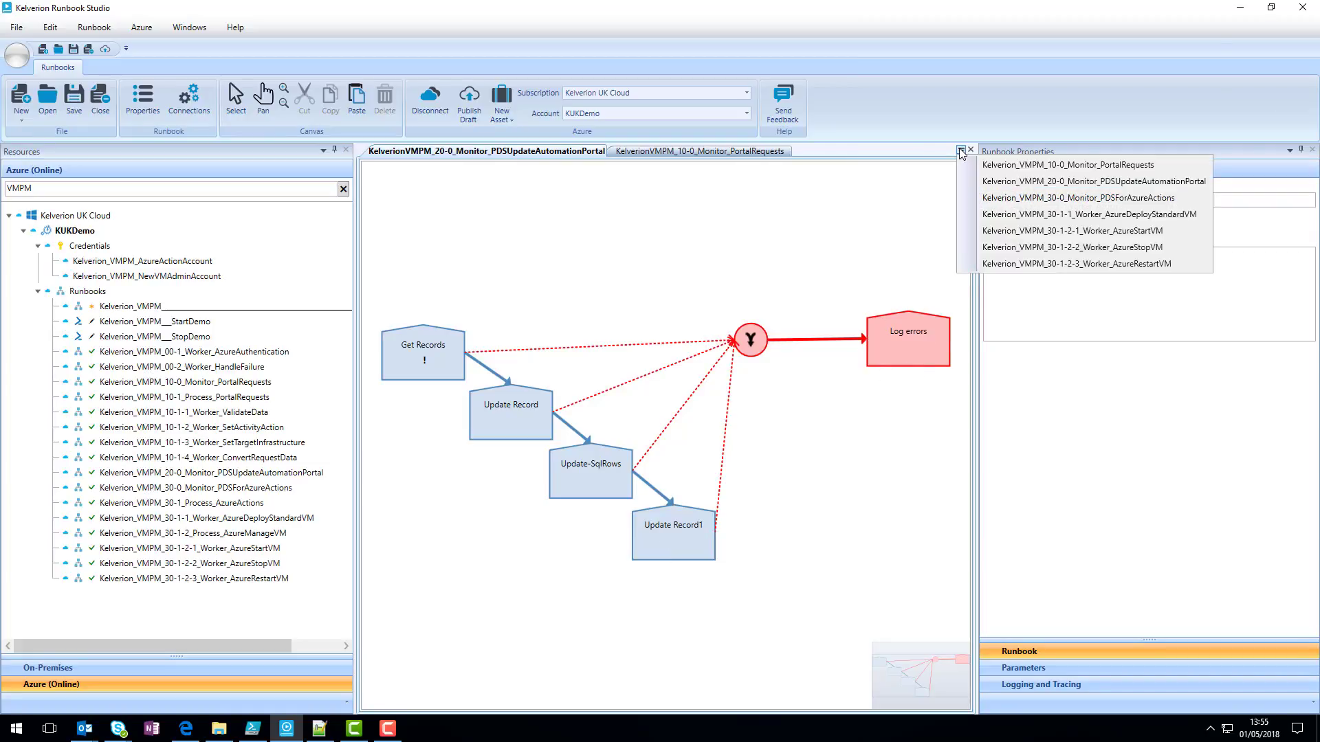
left_click(1004, 198)
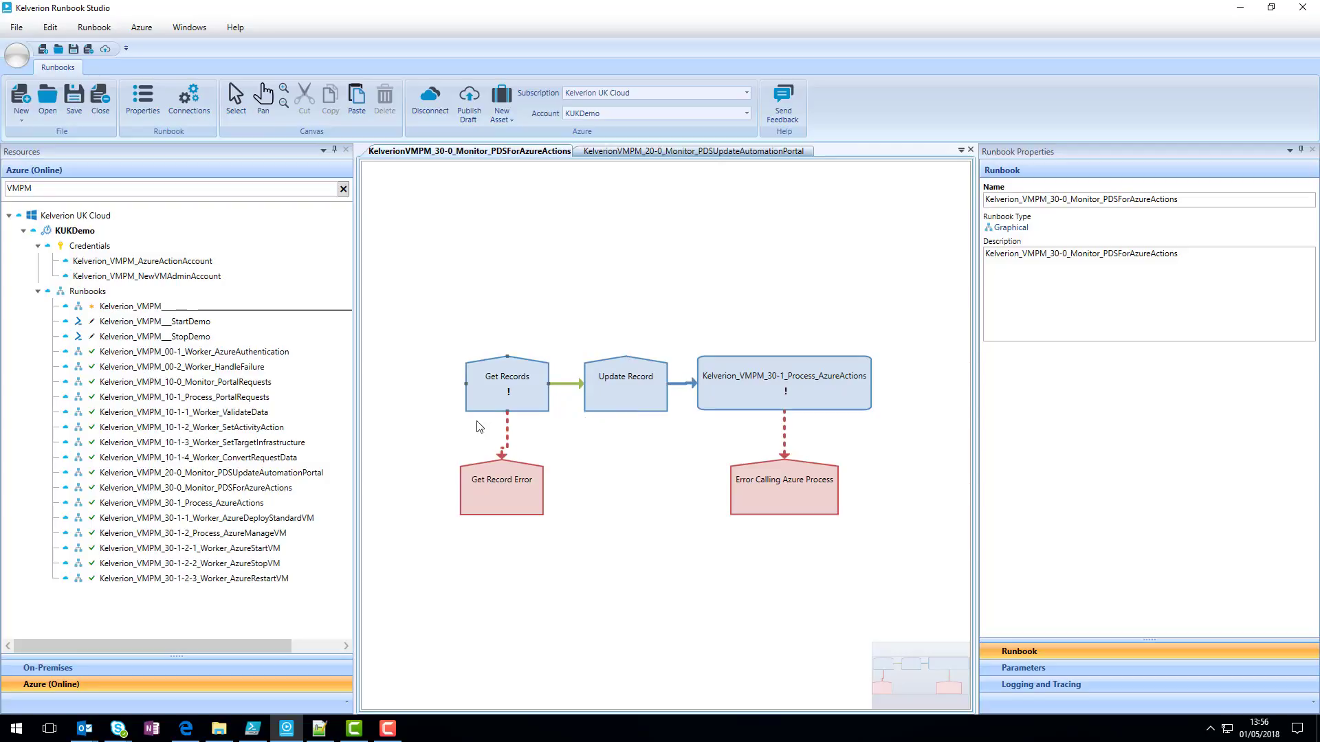
- View the open worker runbooks in turn: 30-1-2-1 AzureStartVM, 30-1-2-2 AzureStopVM and 30-1-2-3 AzureRestartVM
left_click(961, 150)
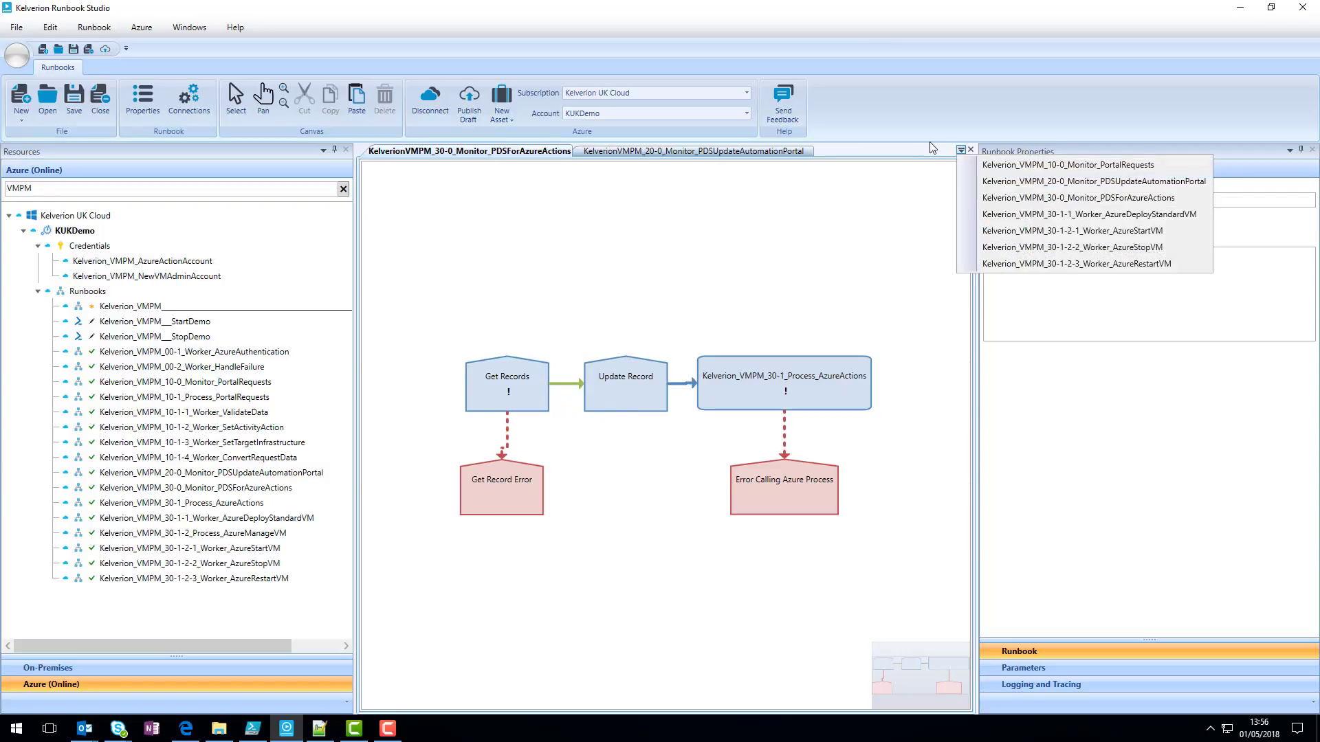
left_click(1043, 231)
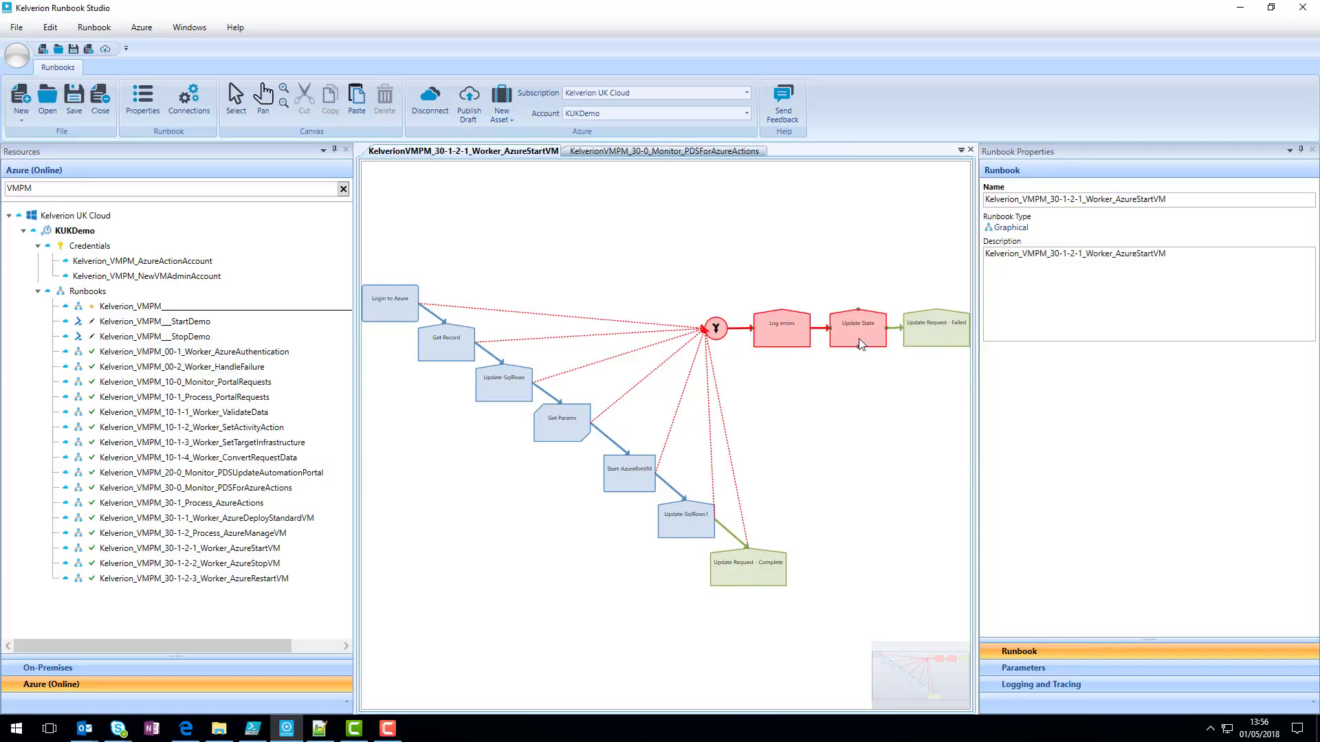
left_click(961, 150)
left_click(1073, 244)
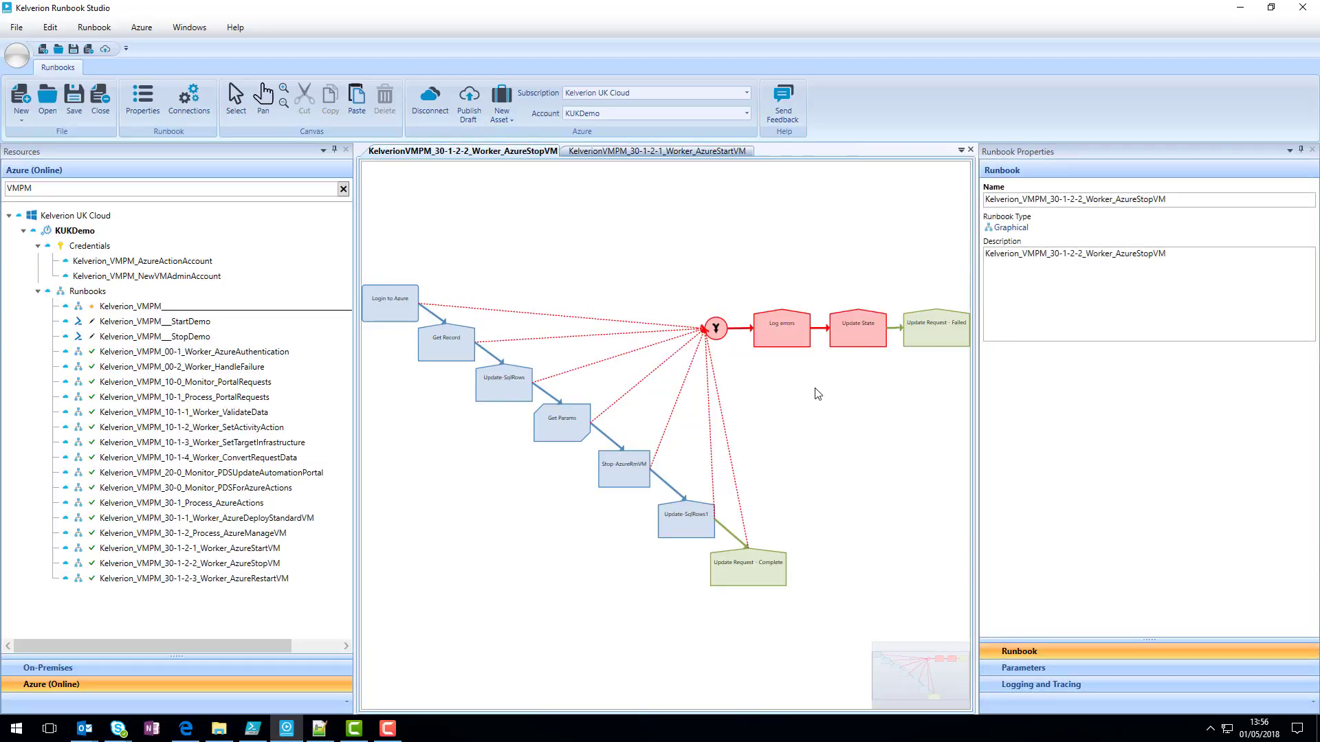
left_click(961, 149)
left_click(1078, 264)
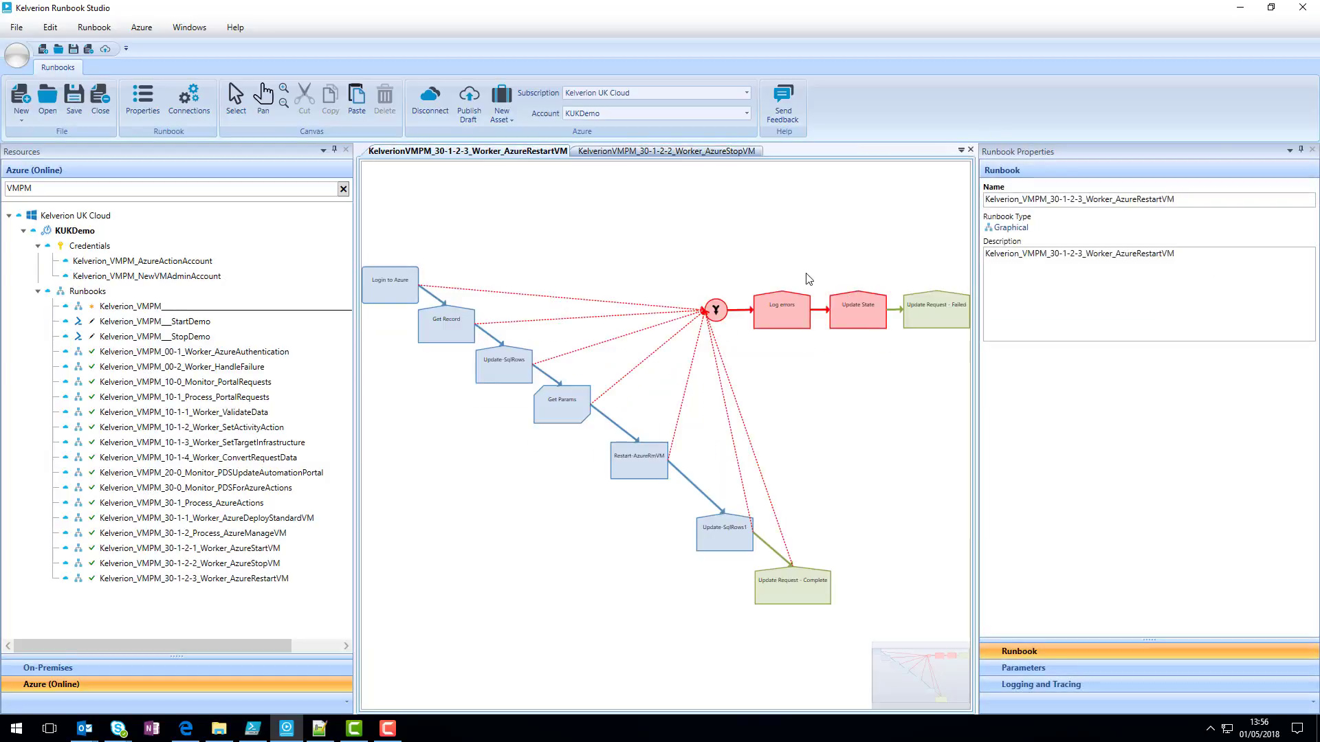
- Bring up the 30-1-1_Worker_AzureDeployStandardVM runbook and examine its first activities, starting from Login
left_click(962, 149)
left_click(1104, 221)
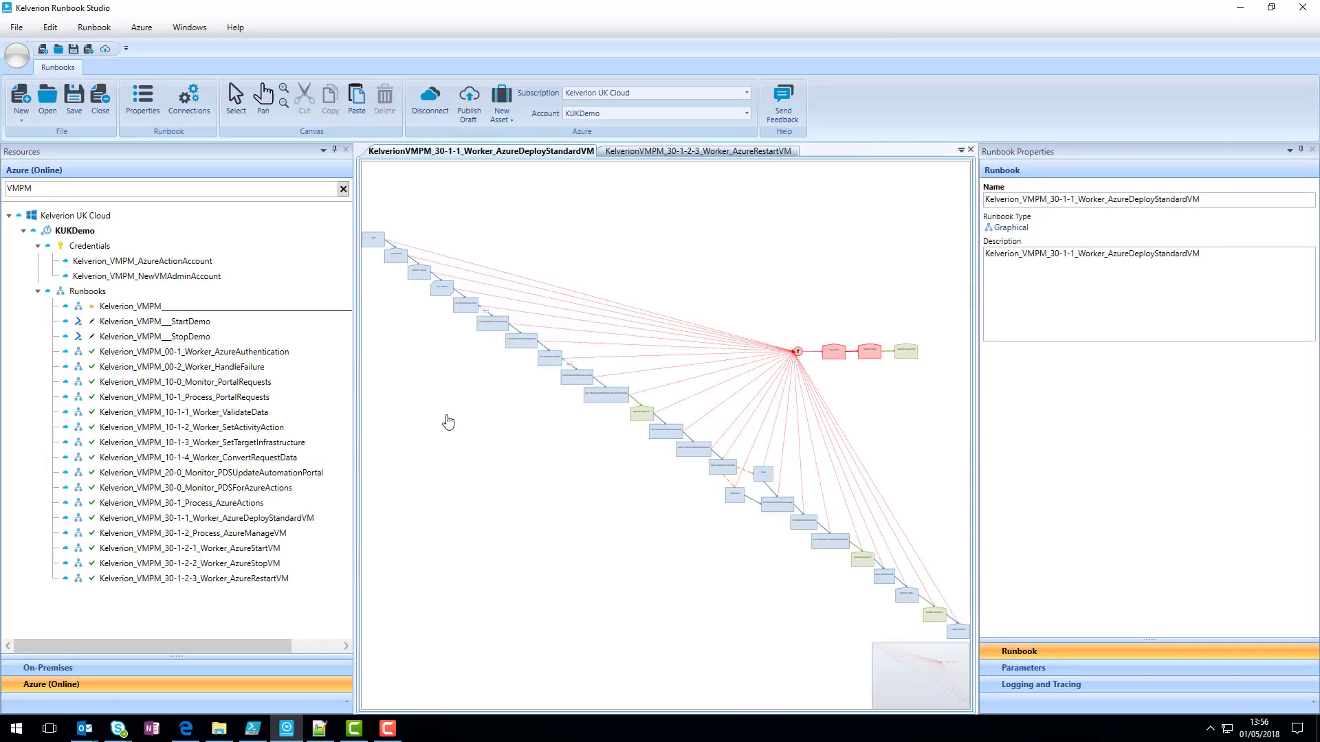
right_click(437, 387)
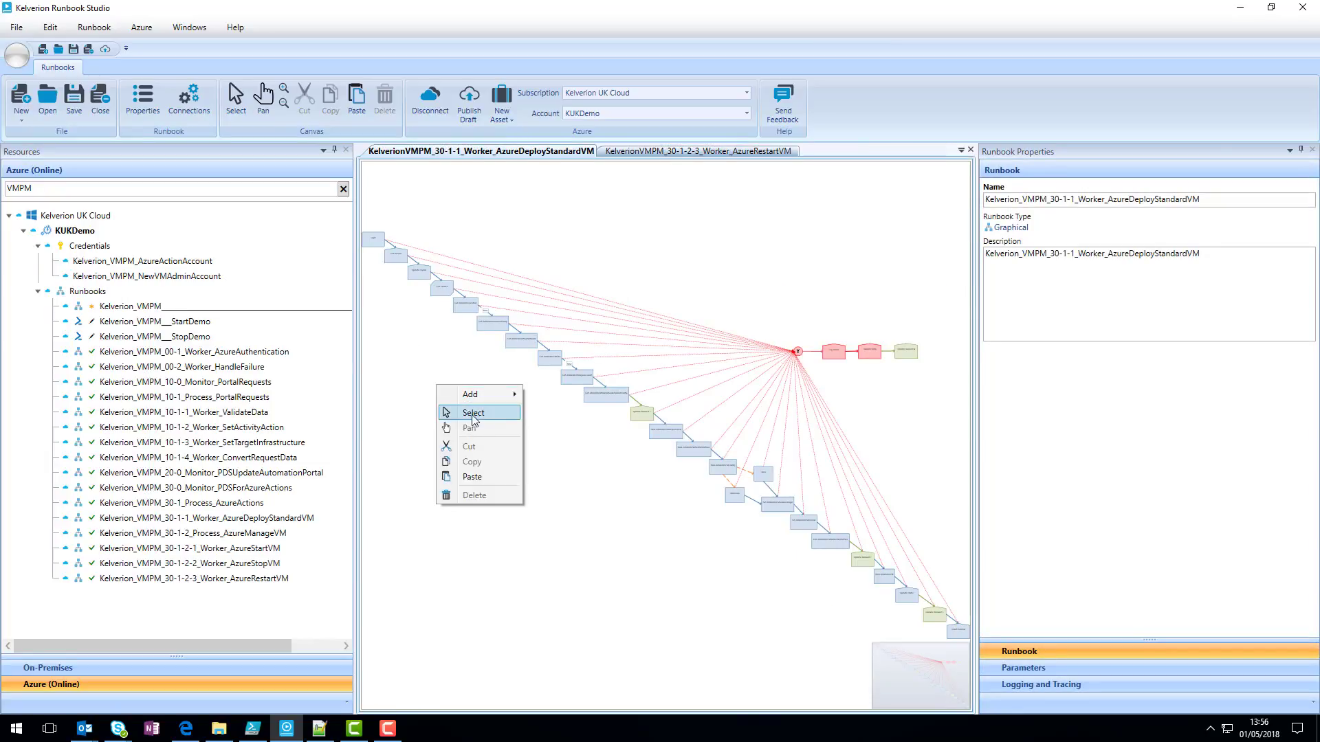
left_click(471, 428)
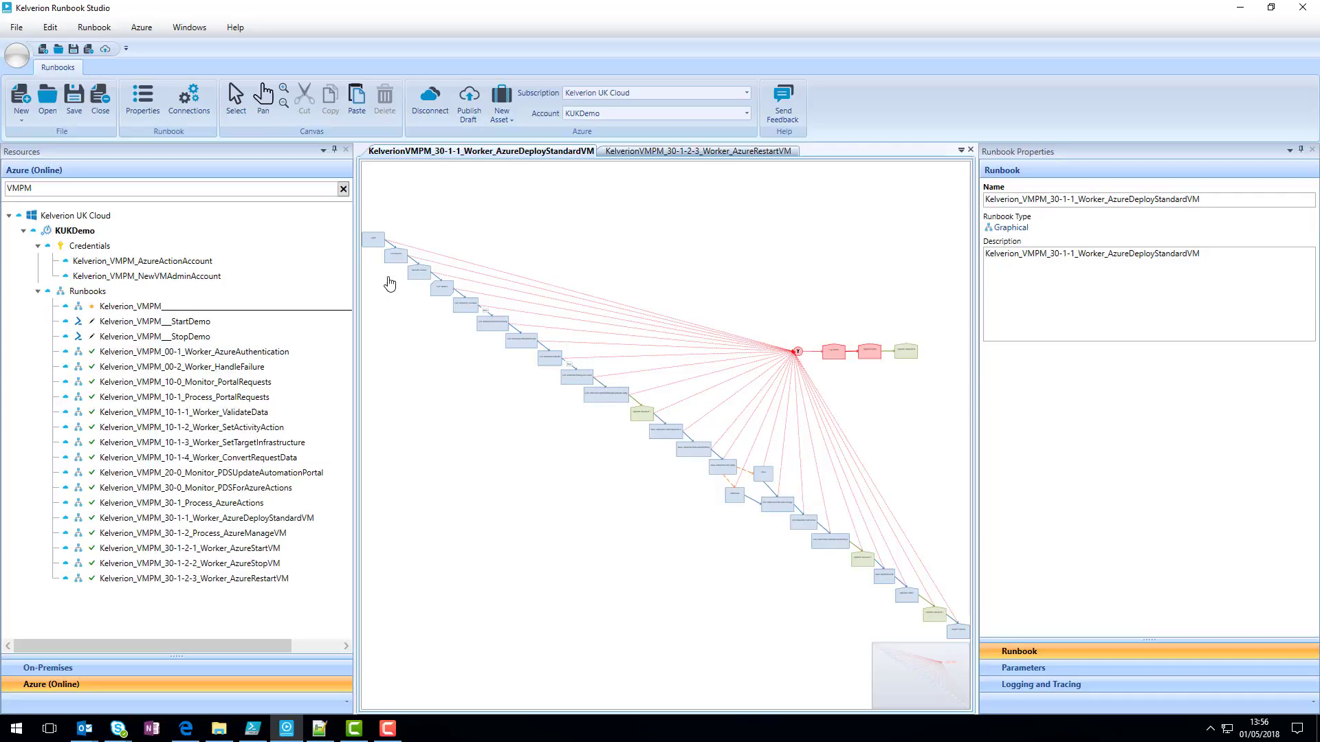
left_click_drag(389, 286, 480, 380)
scroll(506, 388, "up", 8)
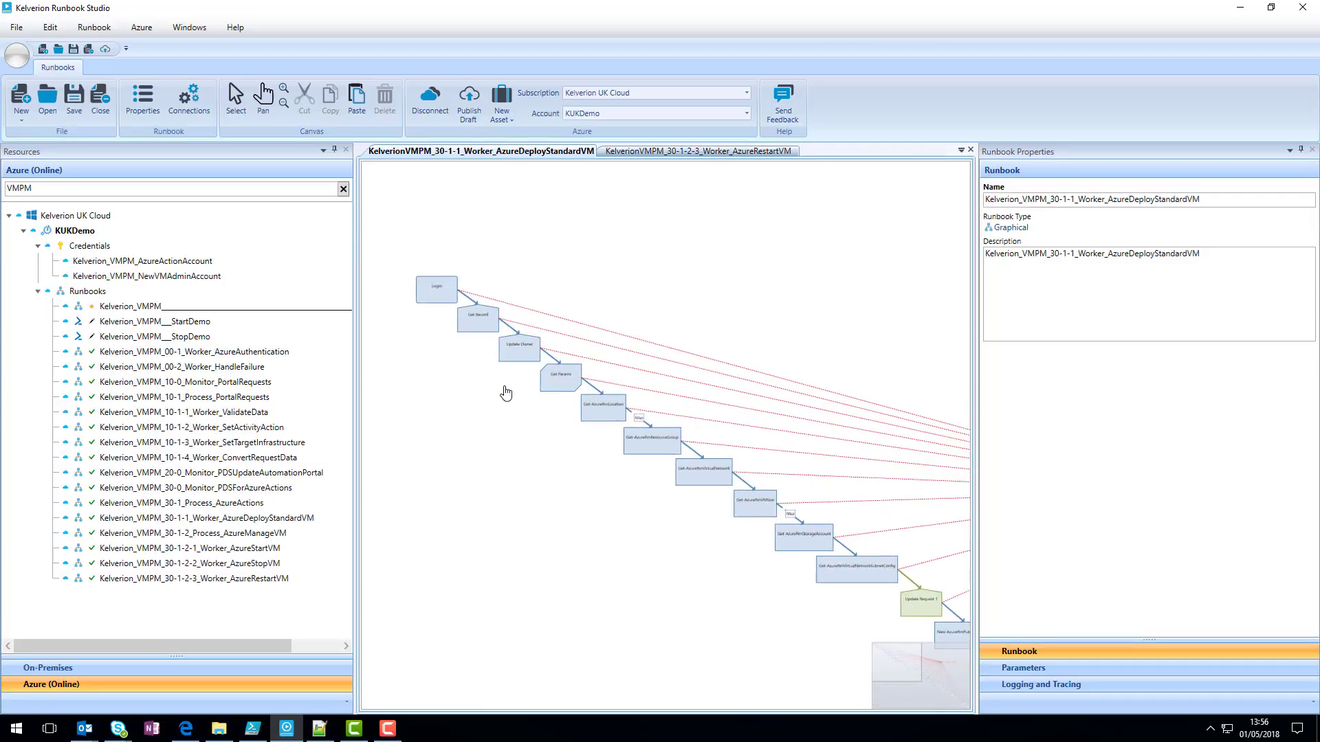
left_click_drag(443, 352, 453, 320)
scroll(474, 344, "down", 2)
- Follow the remaining VM deployment activities along the main workflow down to the final Insert-SqlRow activity
left_click_drag(723, 516, 479, 326)
scroll(480, 326, "up", 2)
left_click_drag(713, 495, 478, 330)
left_click_drag(783, 526, 584, 415)
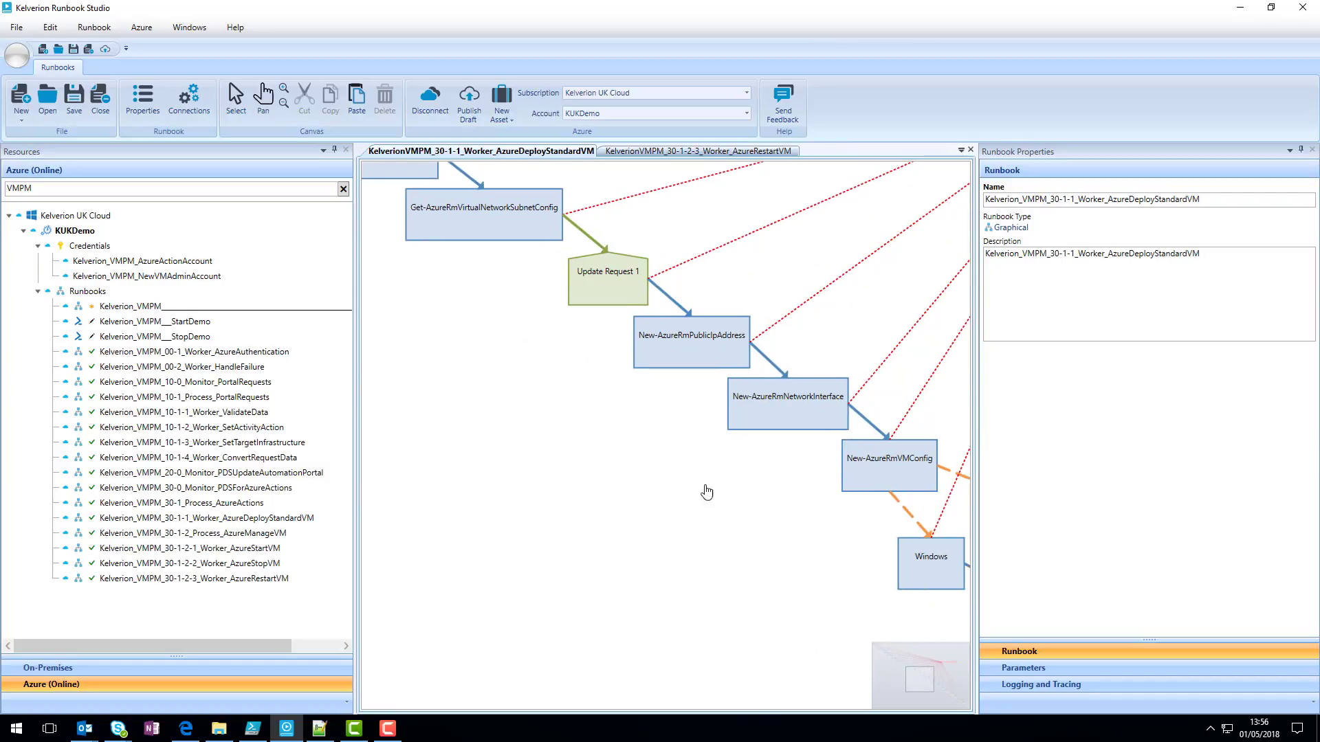
left_click_drag(777, 536, 517, 385)
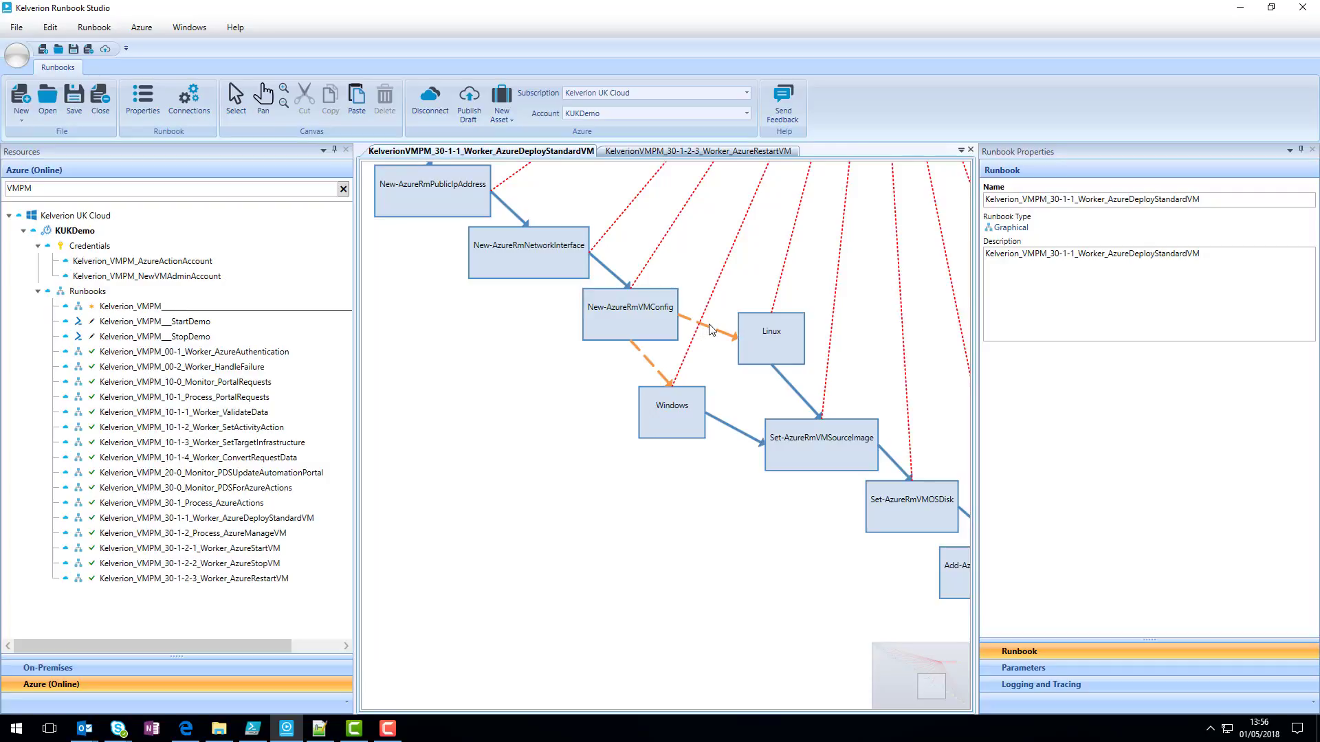
left_click_drag(843, 554, 562, 382)
left_click_drag(759, 516, 581, 409)
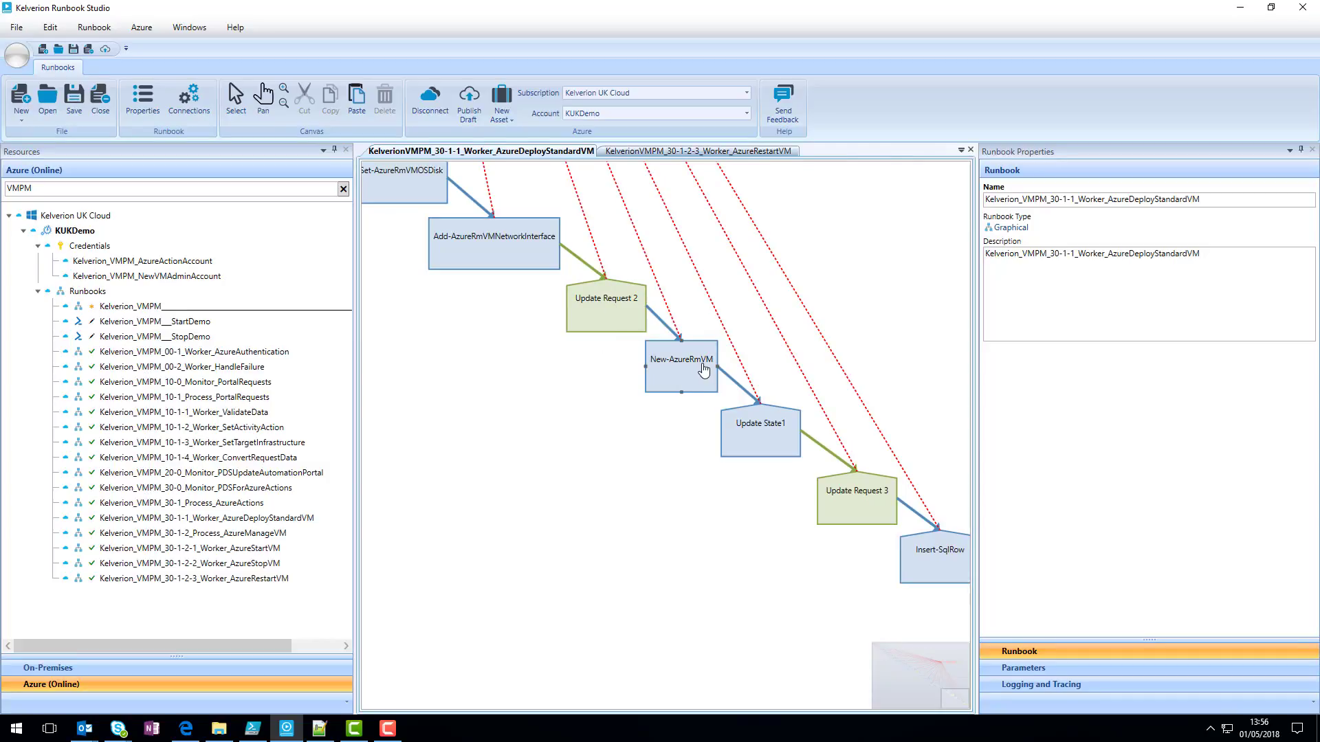
left_click_drag(766, 540, 650, 456)
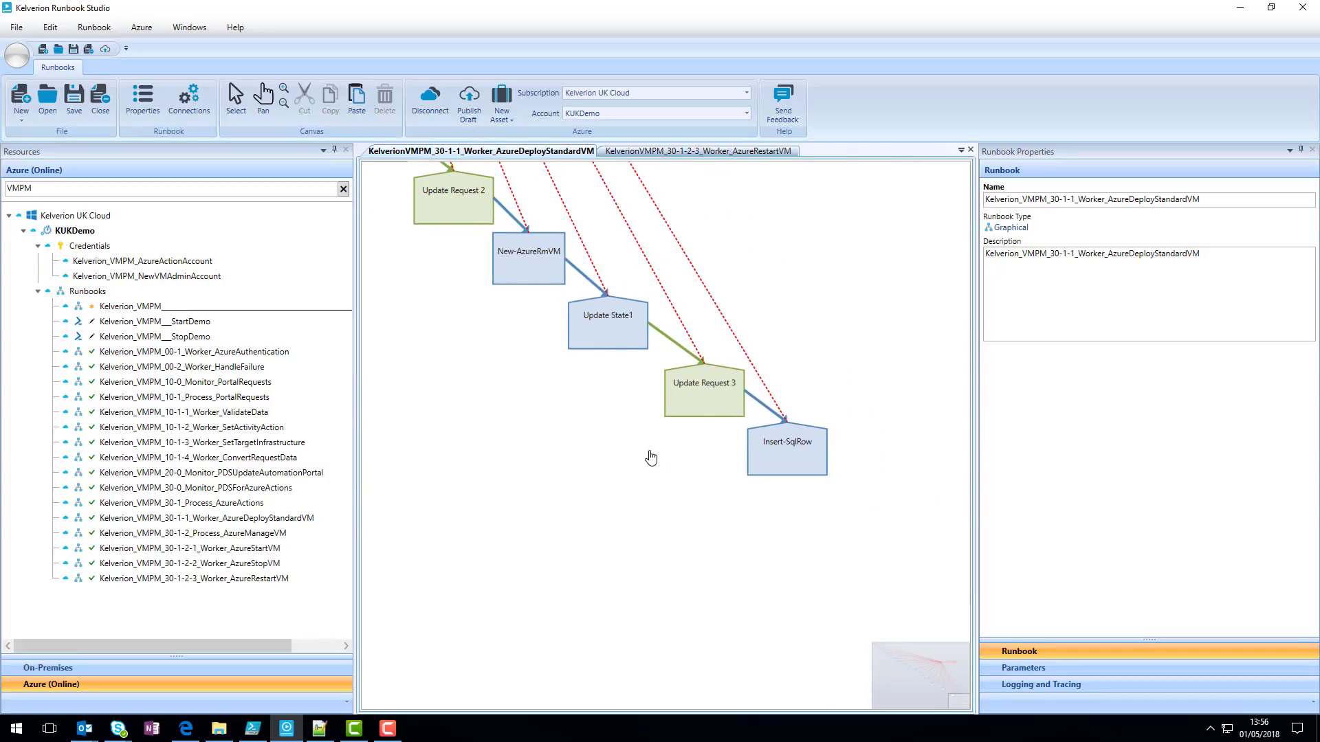
- Examine the error-handling branch with Log errors, Update State and Update Request 4, and fit the whole runbook in view
scroll(698, 556, "down", 6)
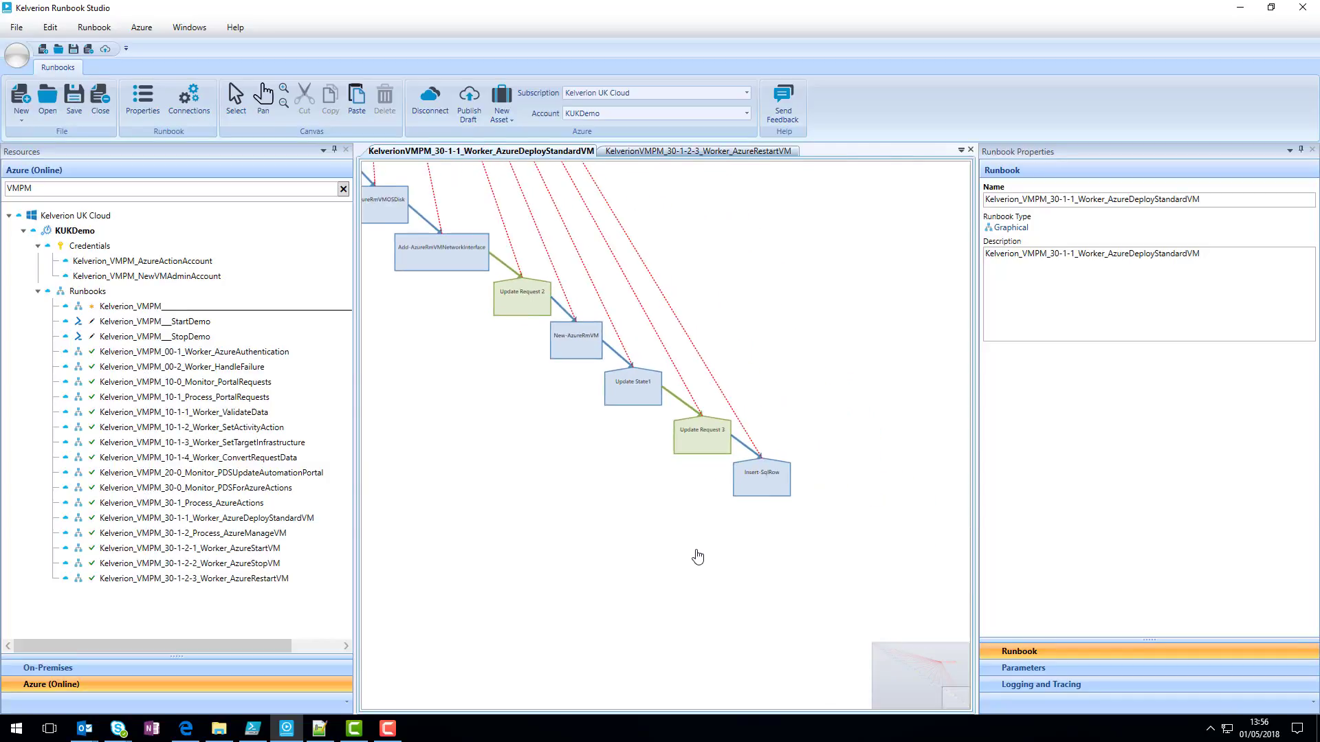
scroll(694, 392, "up", 3)
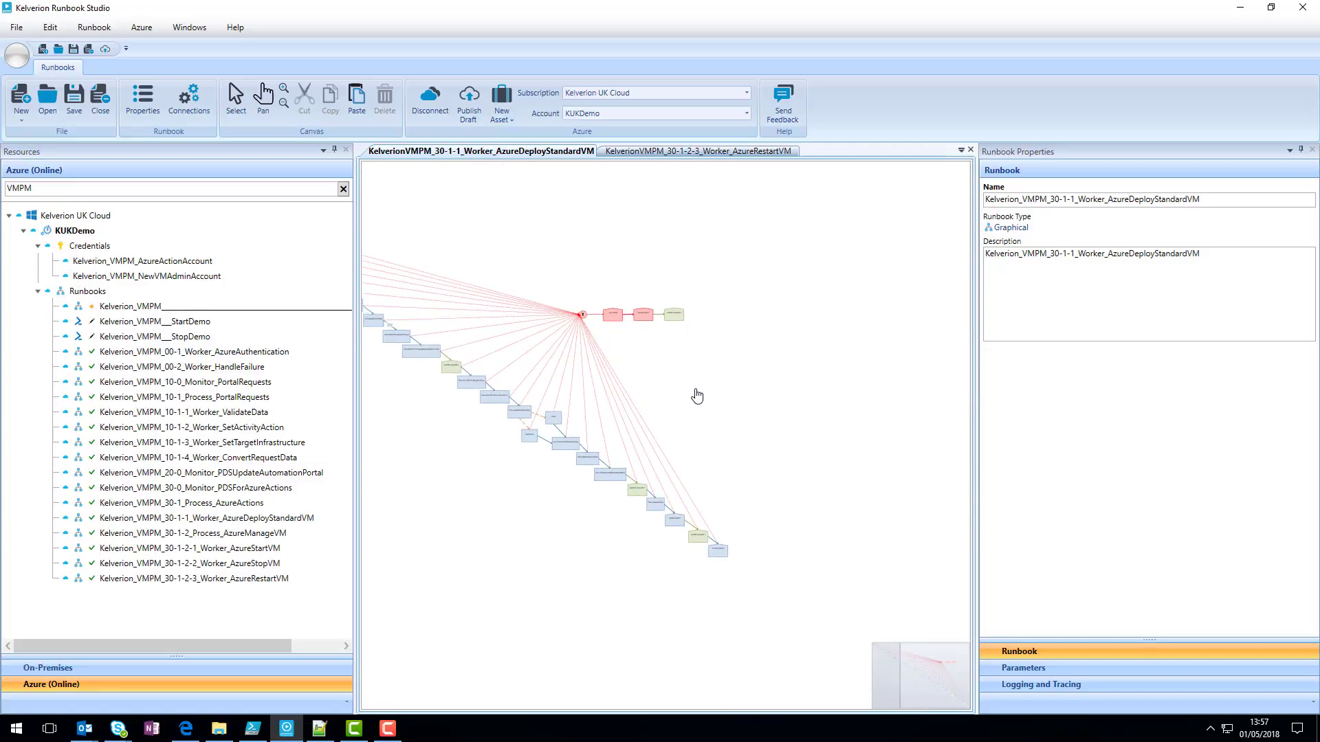
scroll(686, 391, "up", 4)
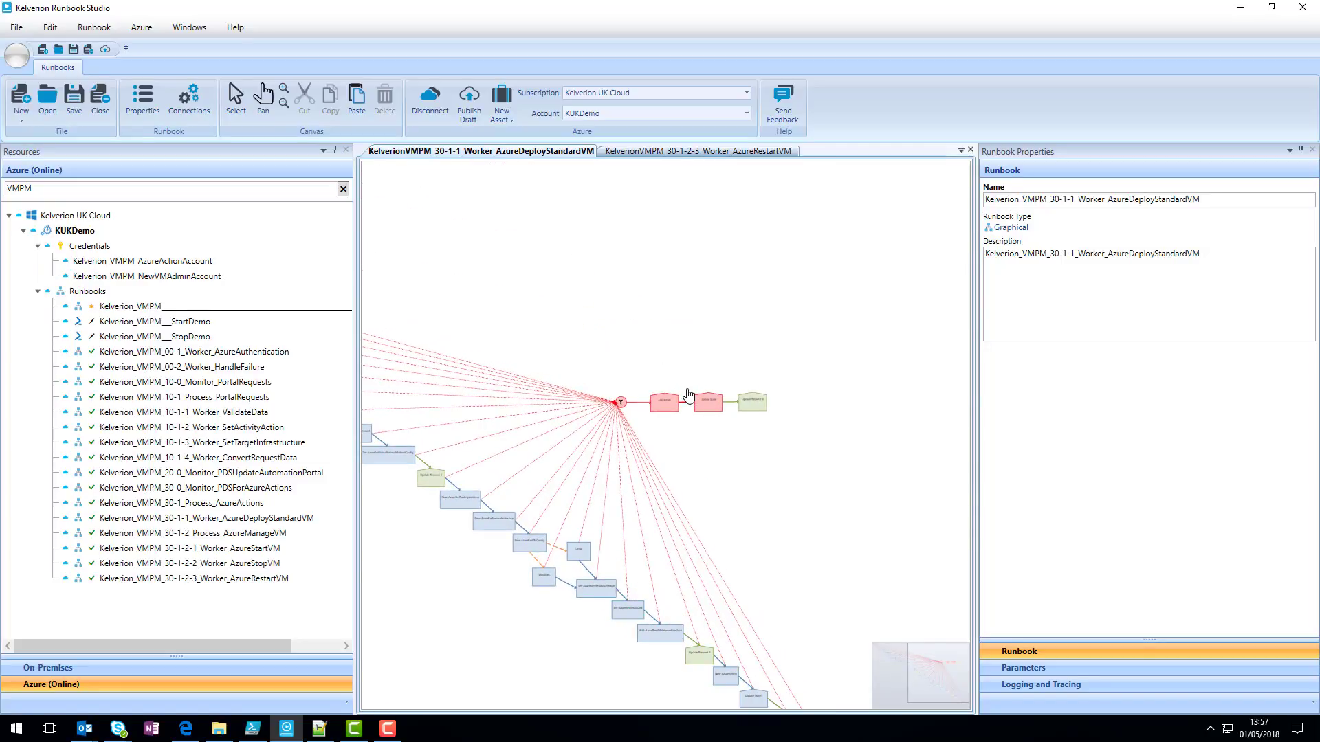
scroll(688, 396, "up", 1)
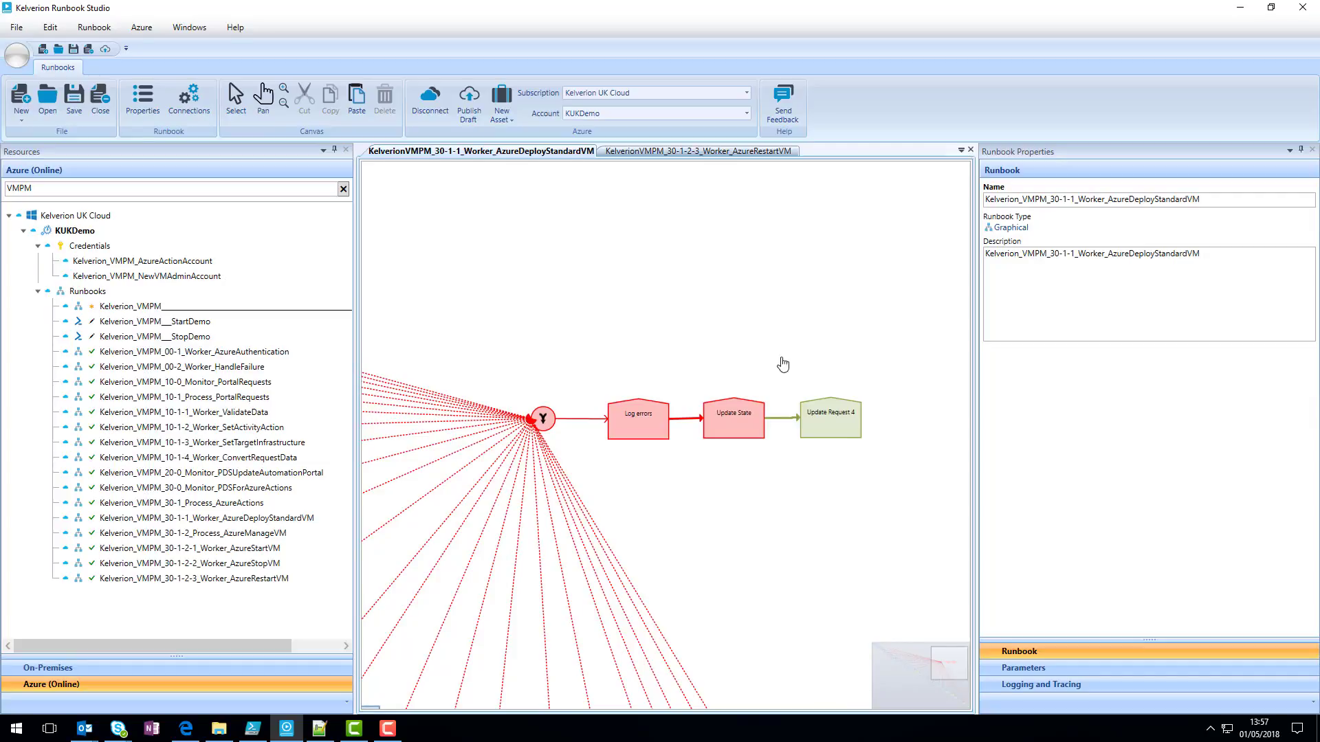
mouse_move(894, 668)
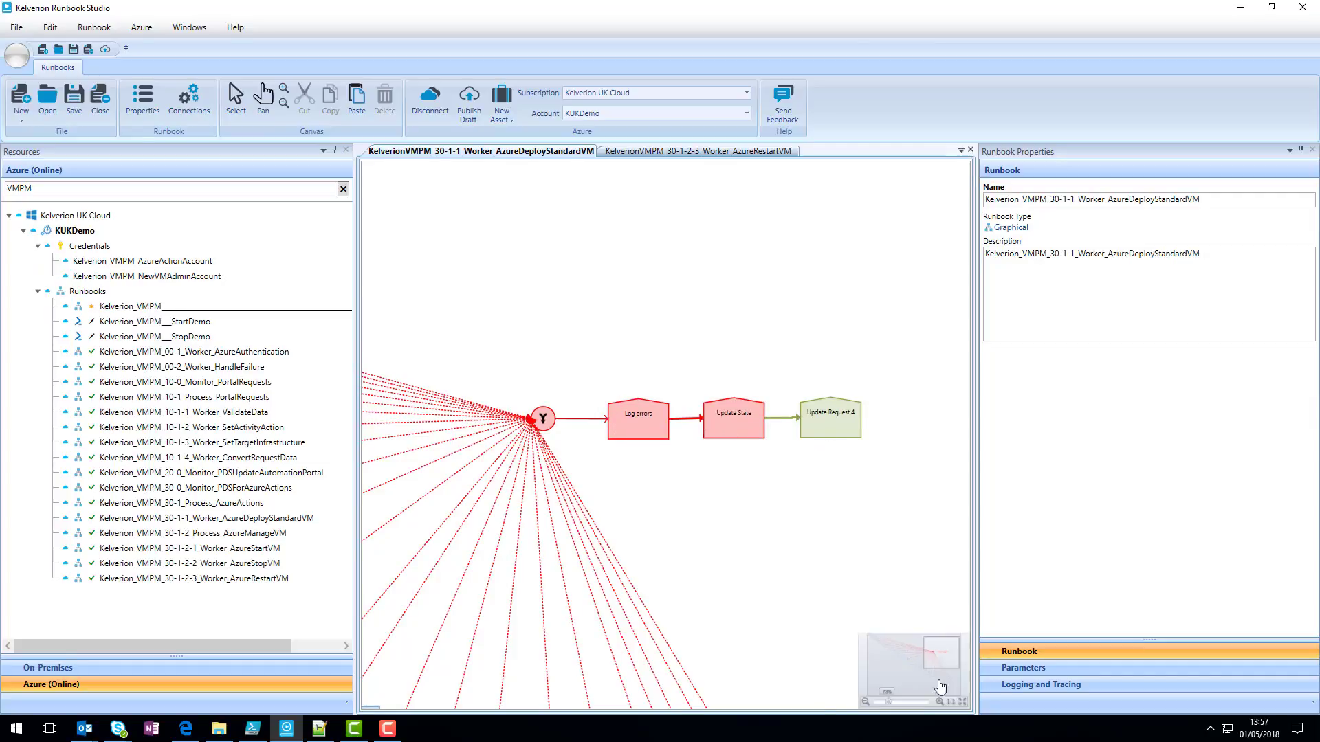
left_click(960, 699)
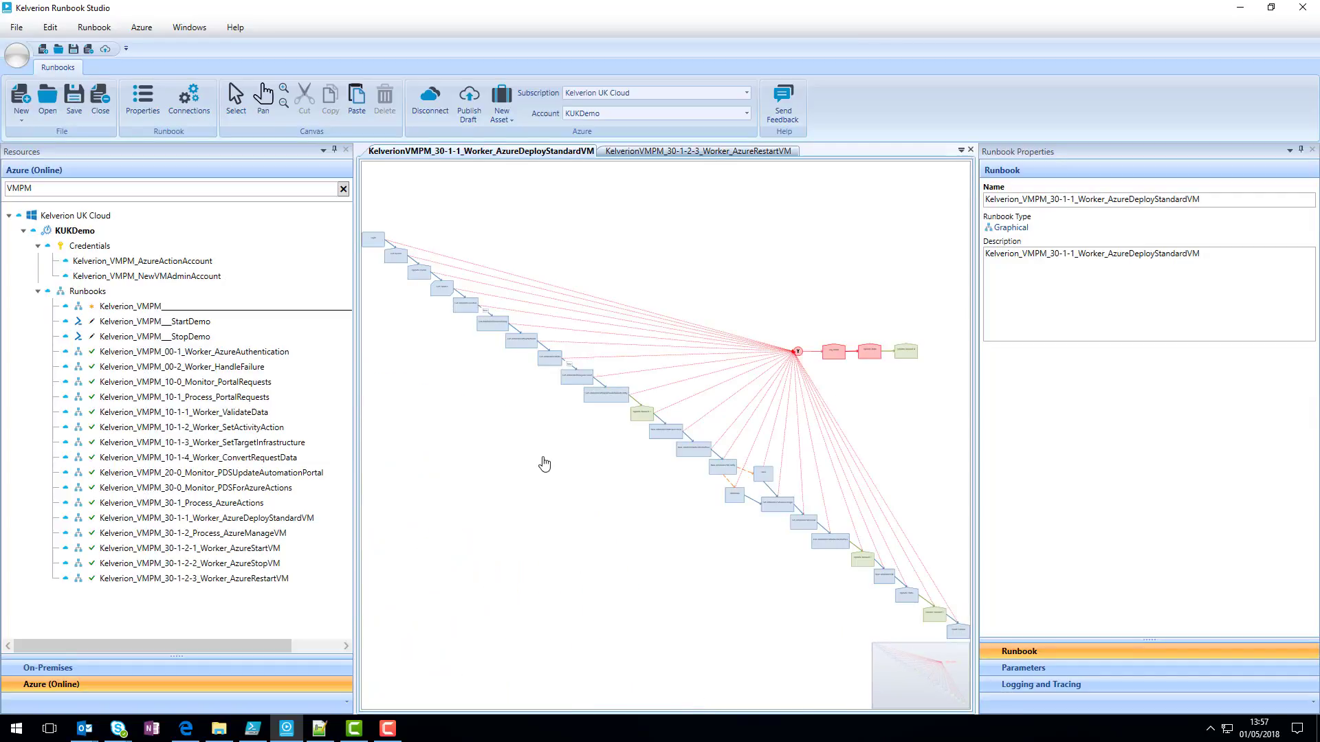
- Switch to the Kelverion Automation Portal in the browser and start a new "Deploy a standard VM to Azure" request
left_click(186, 729)
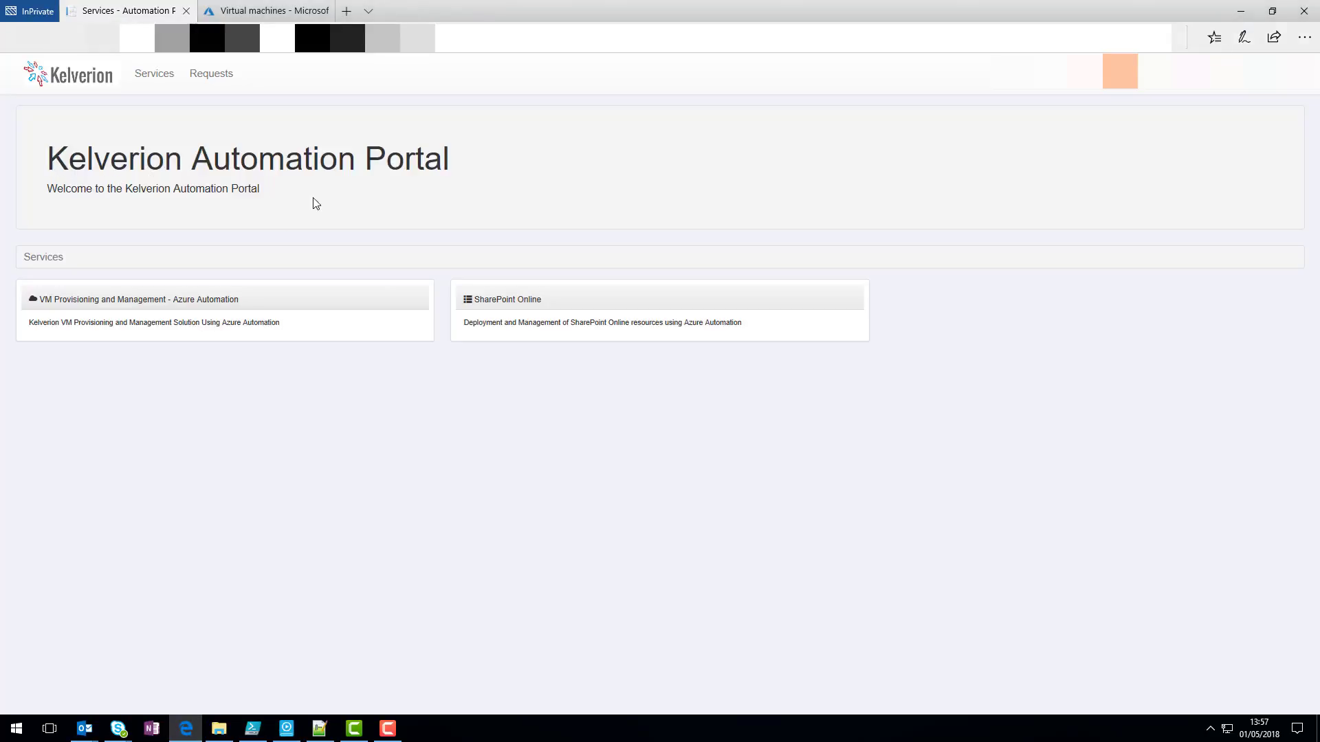
left_click(142, 301)
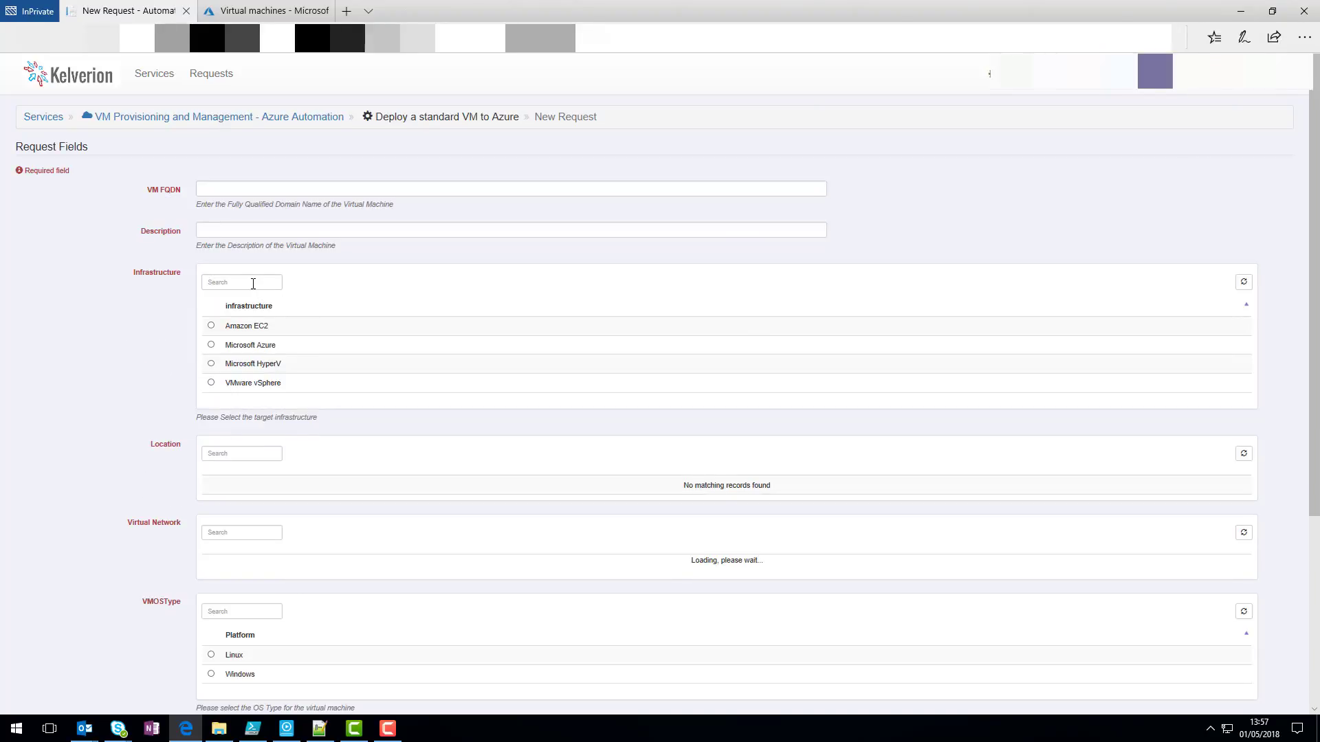
- Enter videotest001.test.local as the VM FQDN and "test vm" as the description of the request
left_click(213, 184)
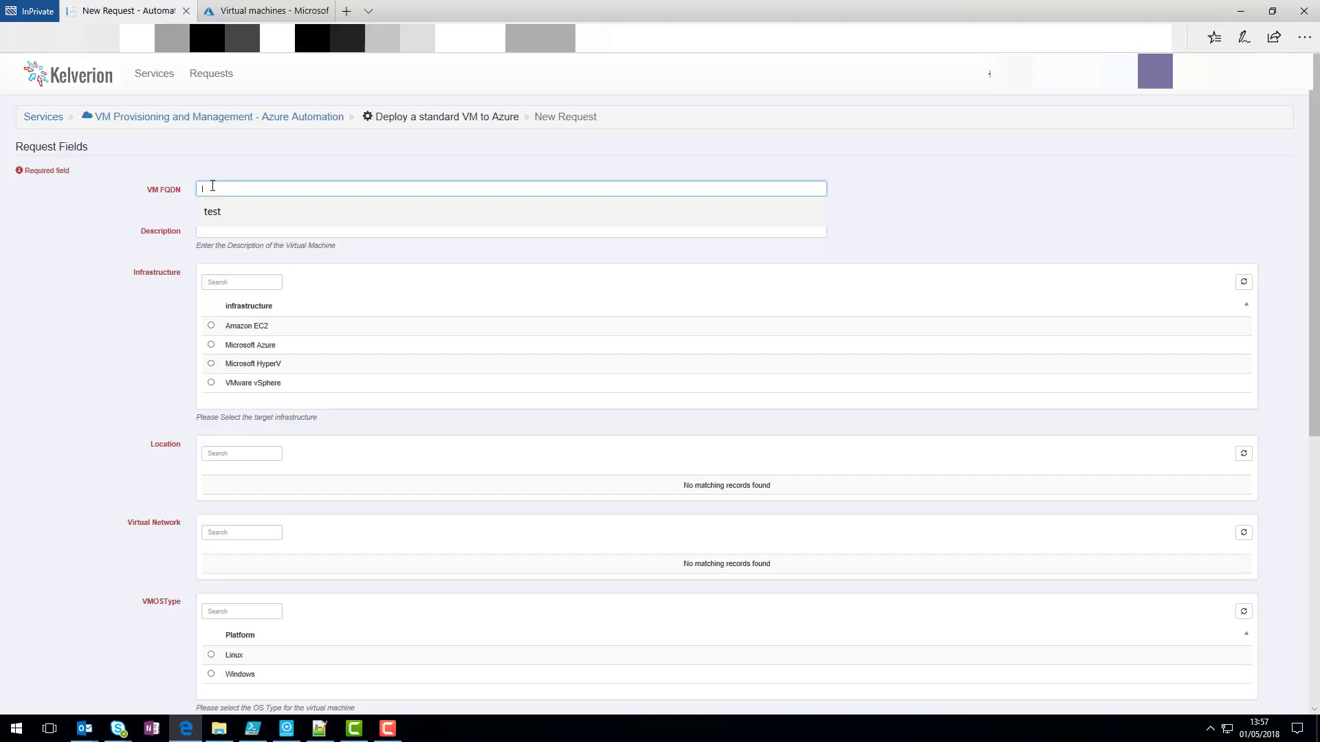
type("videotest001.test.local")
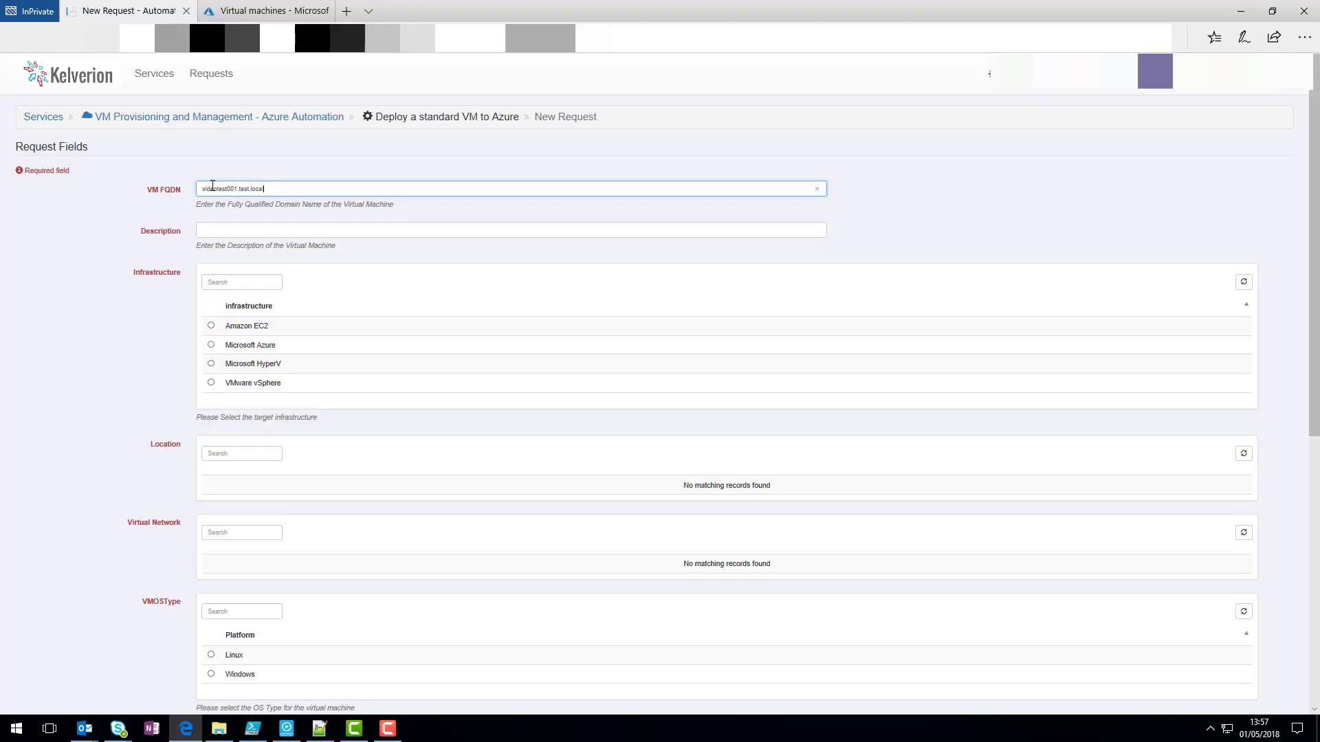
key("Tab")
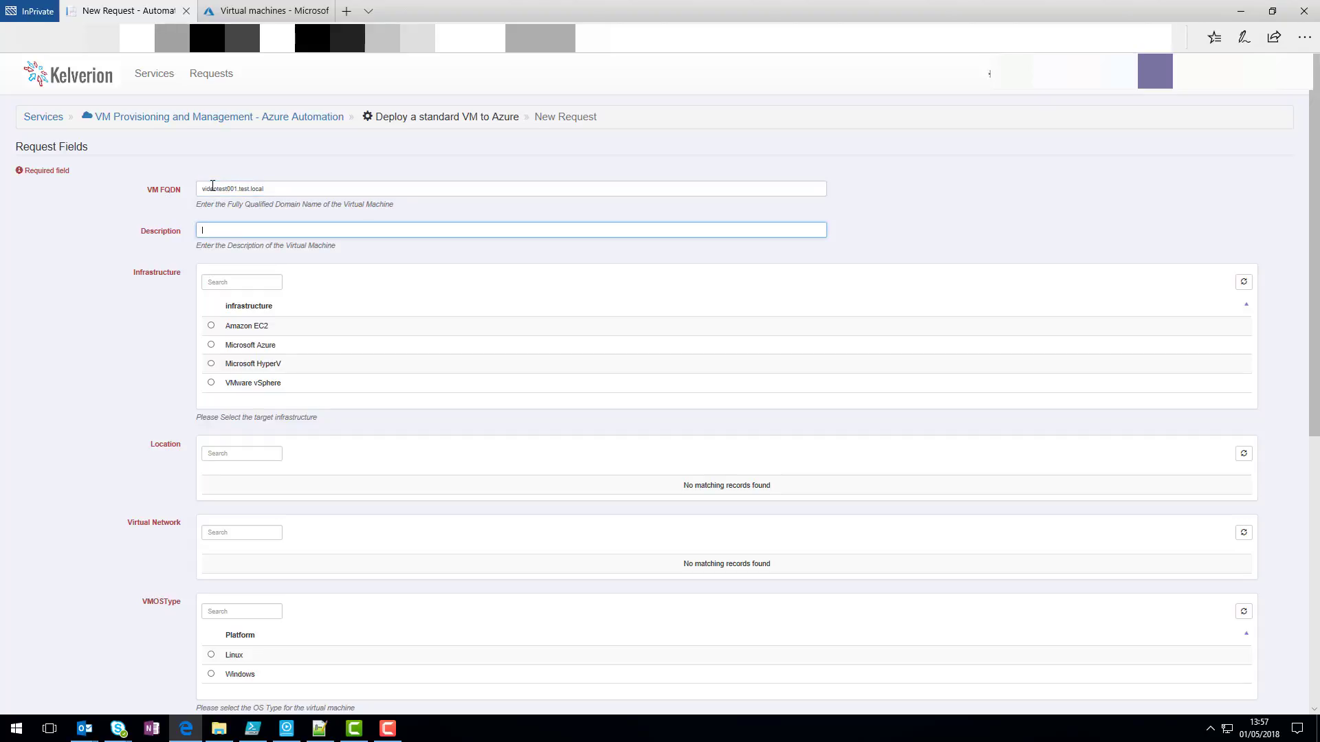
type("test vm")
key("Tab")
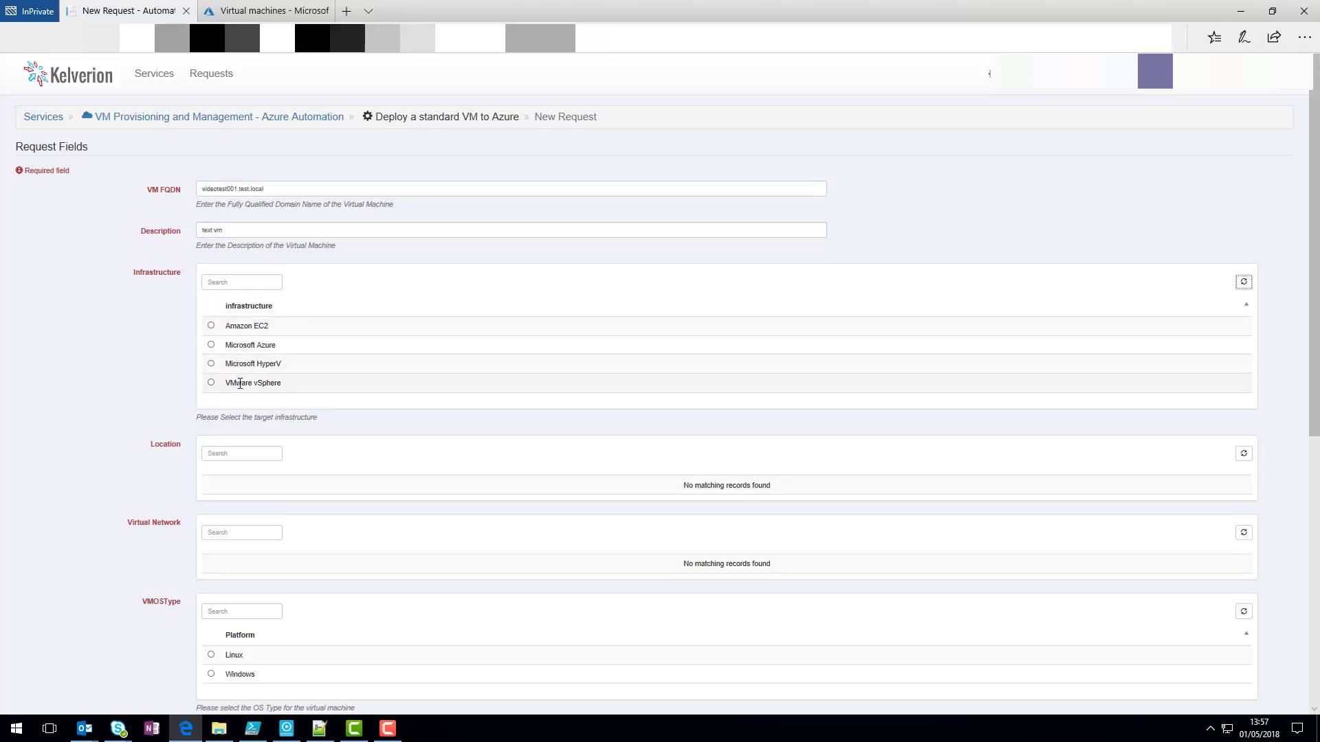
- Choose Microsoft Azure as the target infrastructure and West Europe as the location for the VM
left_click(211, 346)
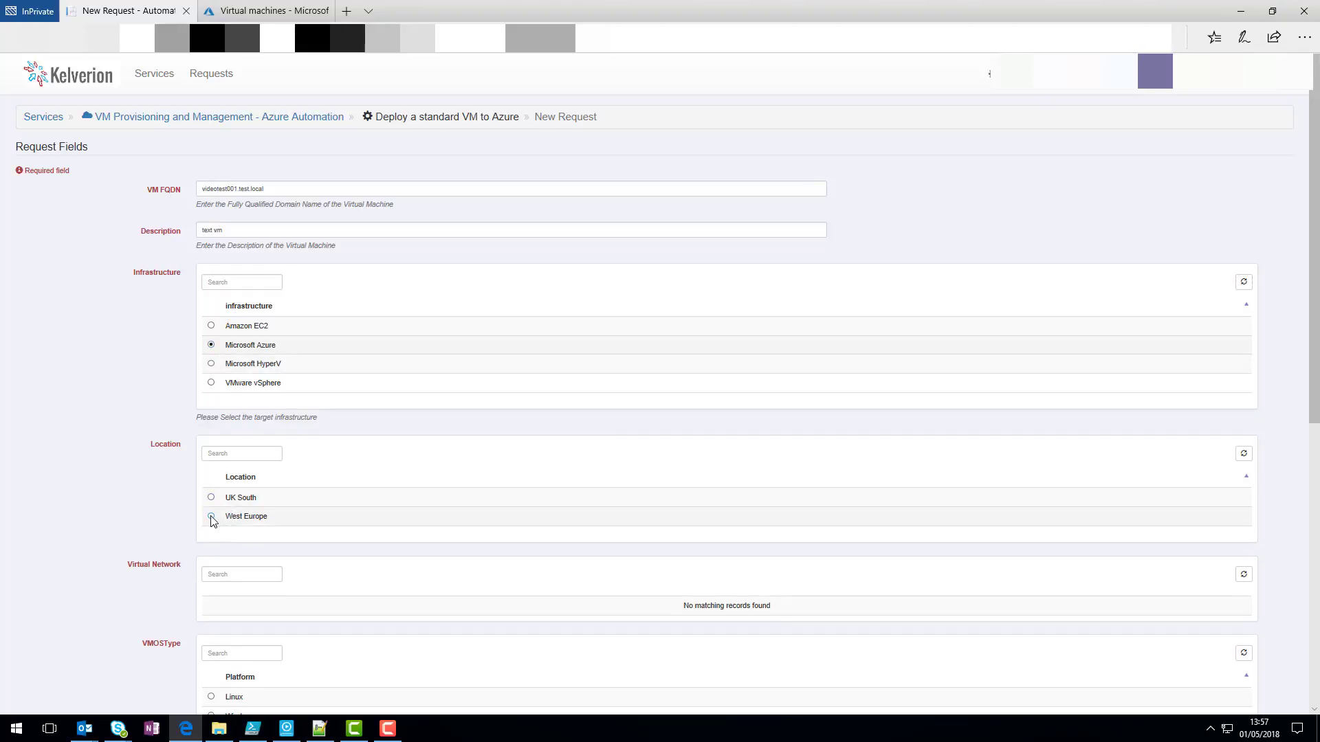
left_click(211, 517)
scroll(321, 490, "down", 4)
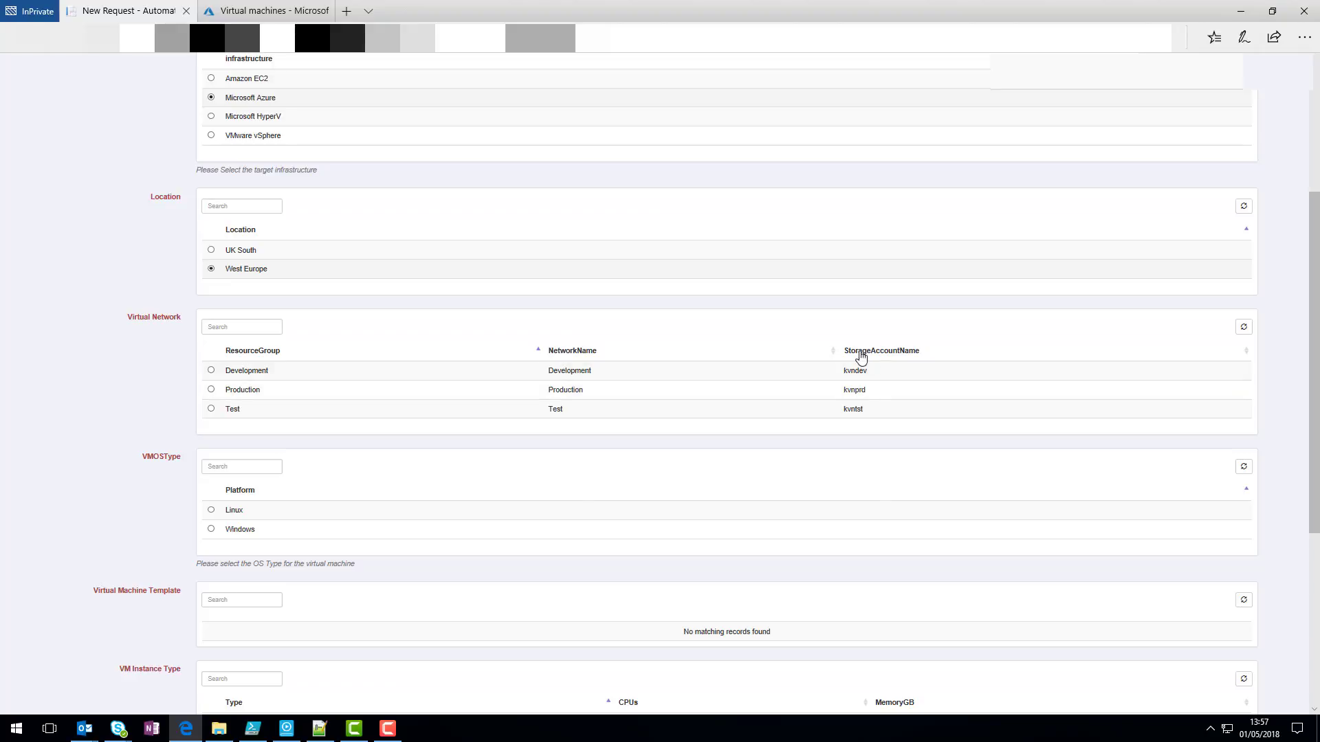
- Compare the virtual networks offered for UK South and West Europe, and select the Development network in West Europe
left_click(211, 252)
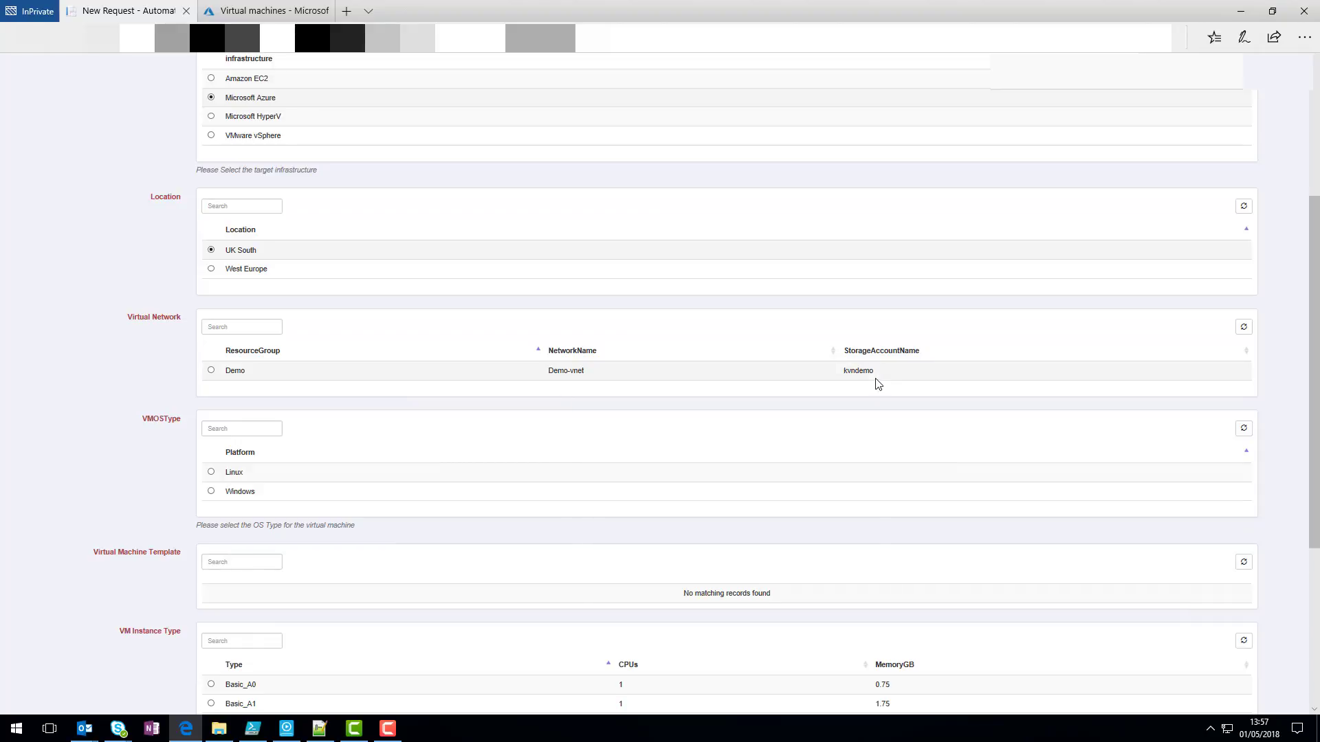
left_click(211, 270)
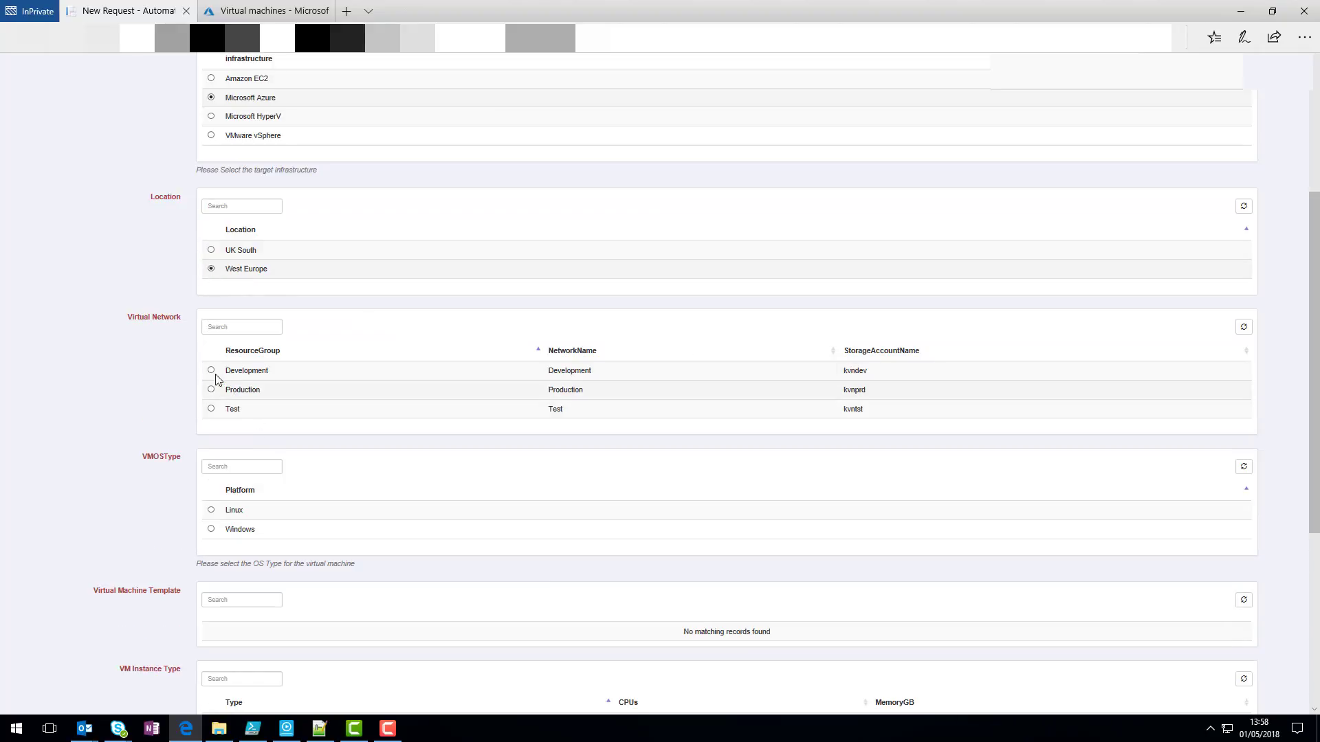
left_click(211, 372)
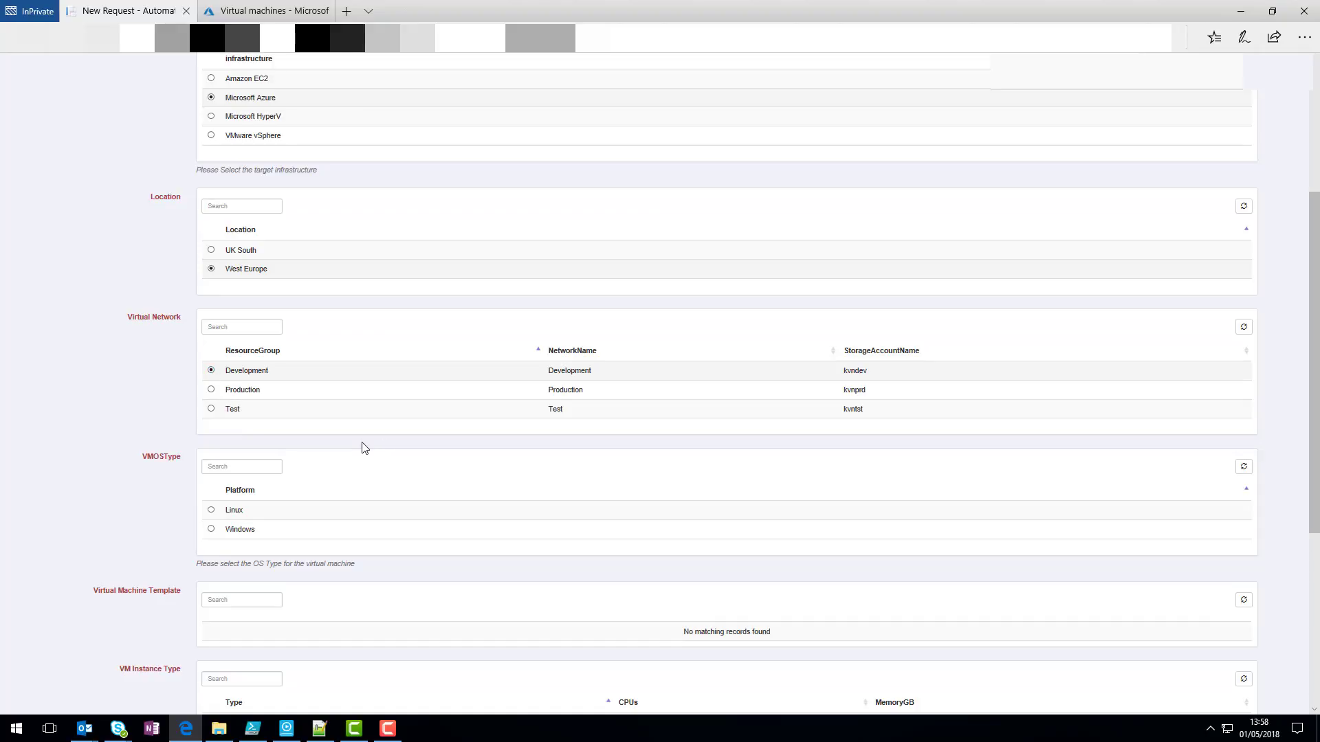
- Compare the Linux and Windows templates, and select Windows, the 2016 Datacenter smalldisk template and the Standard_B2ms instance type
scroll(364, 448, "down", 5)
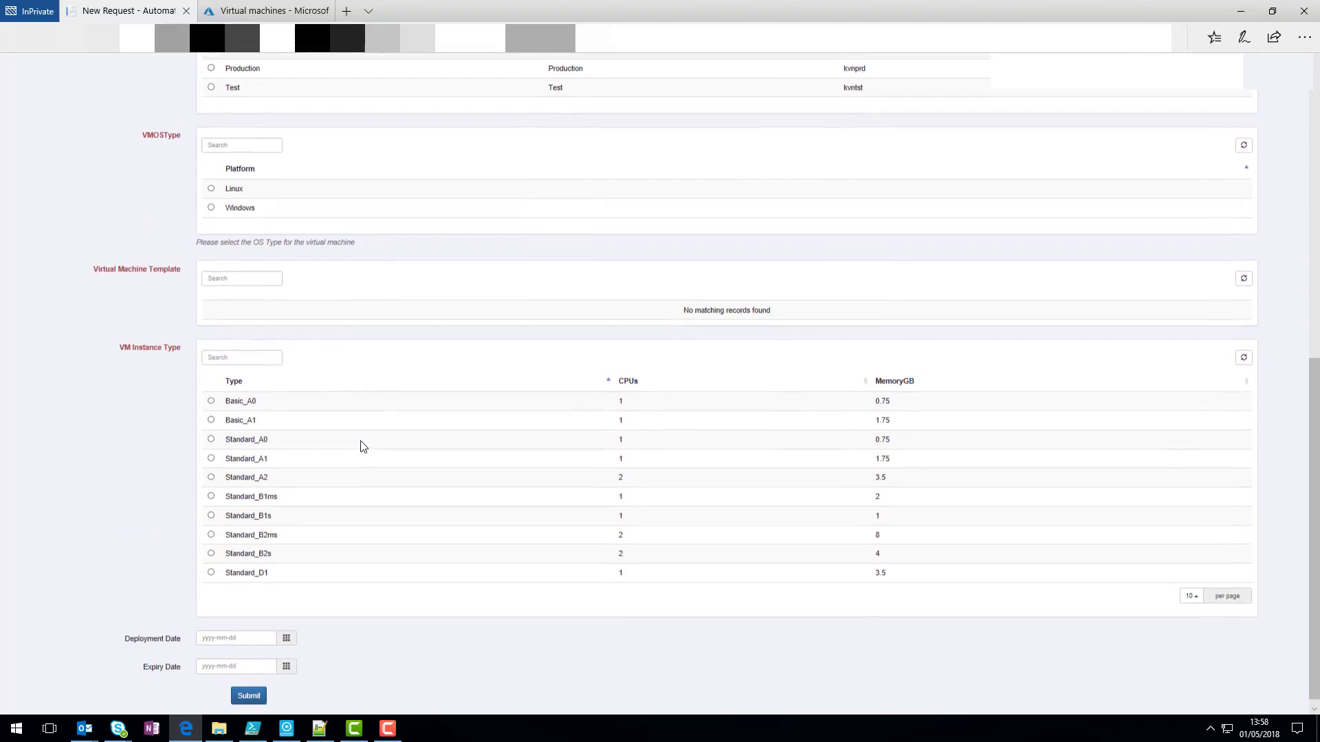
left_click(211, 188)
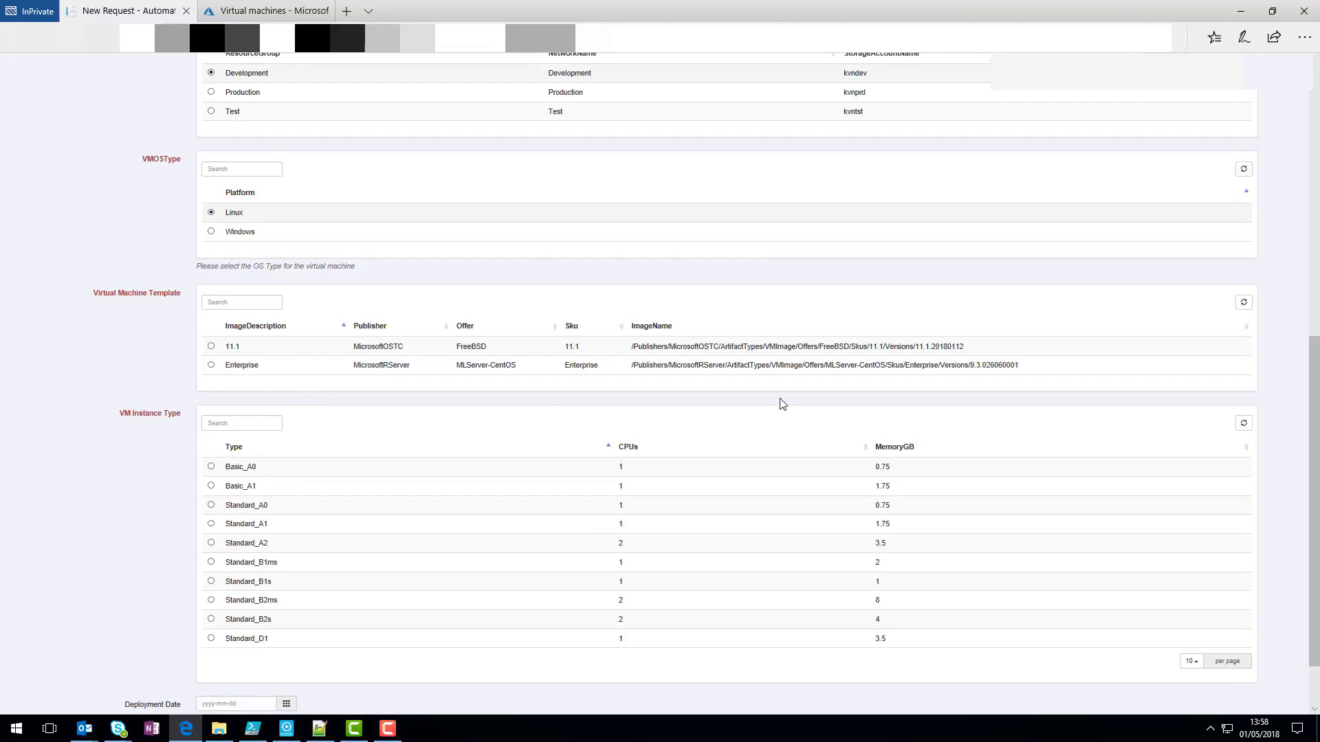
left_click(211, 232)
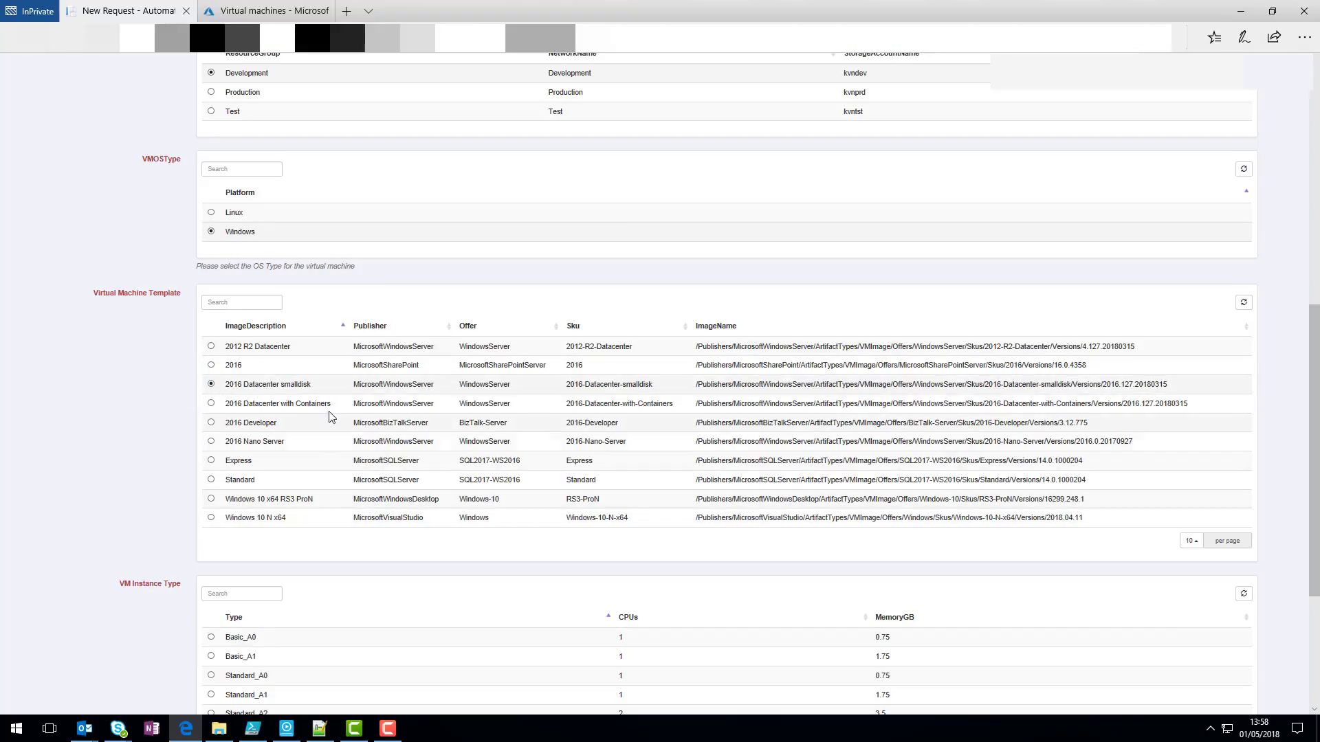
scroll(323, 413, "down", 4)
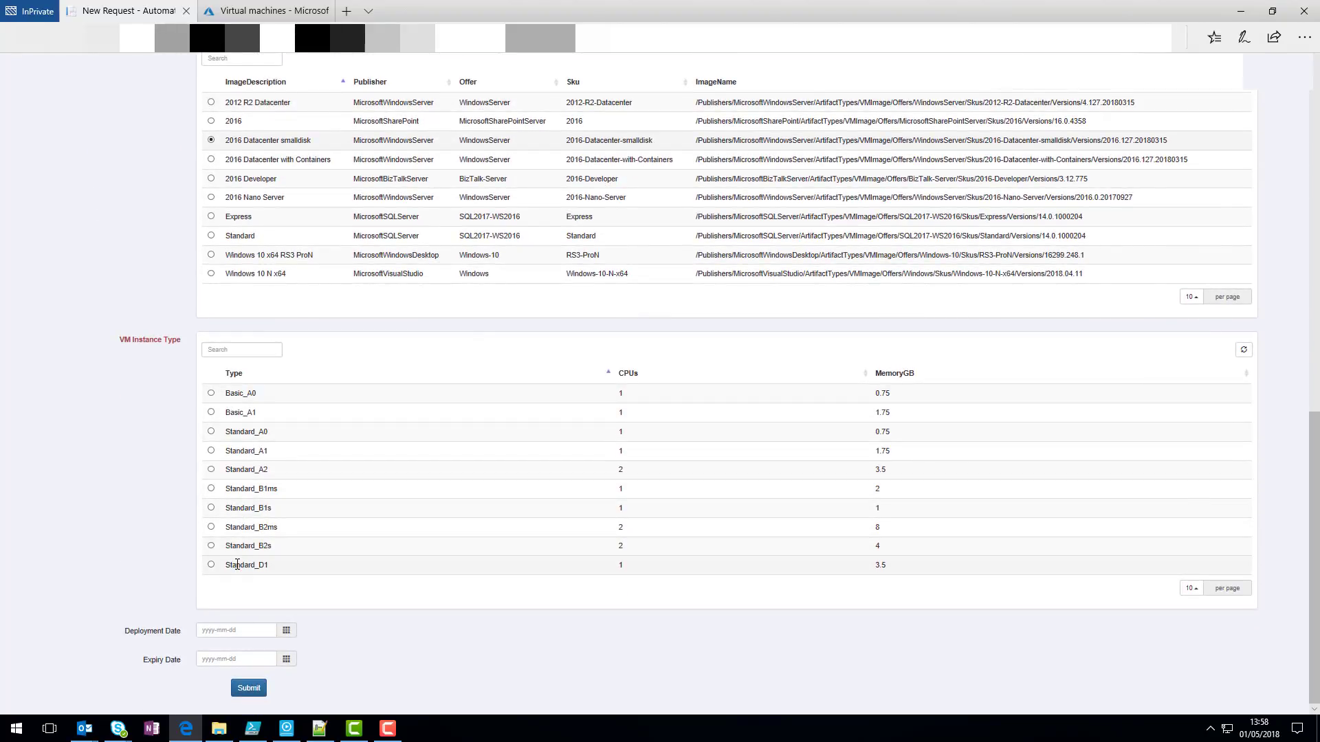
left_click(211, 528)
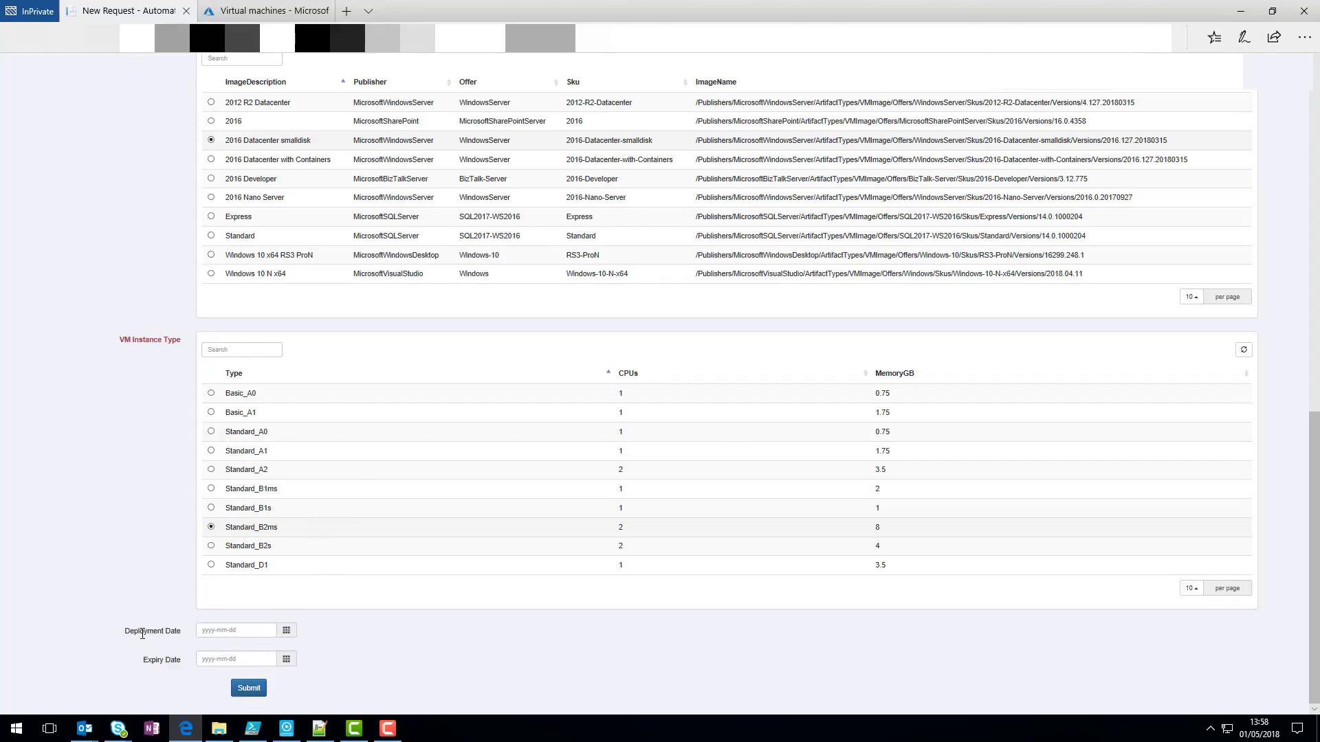
- Submit and confirm the standard VM deployment request, and refresh the request's details page
left_click(249, 688)
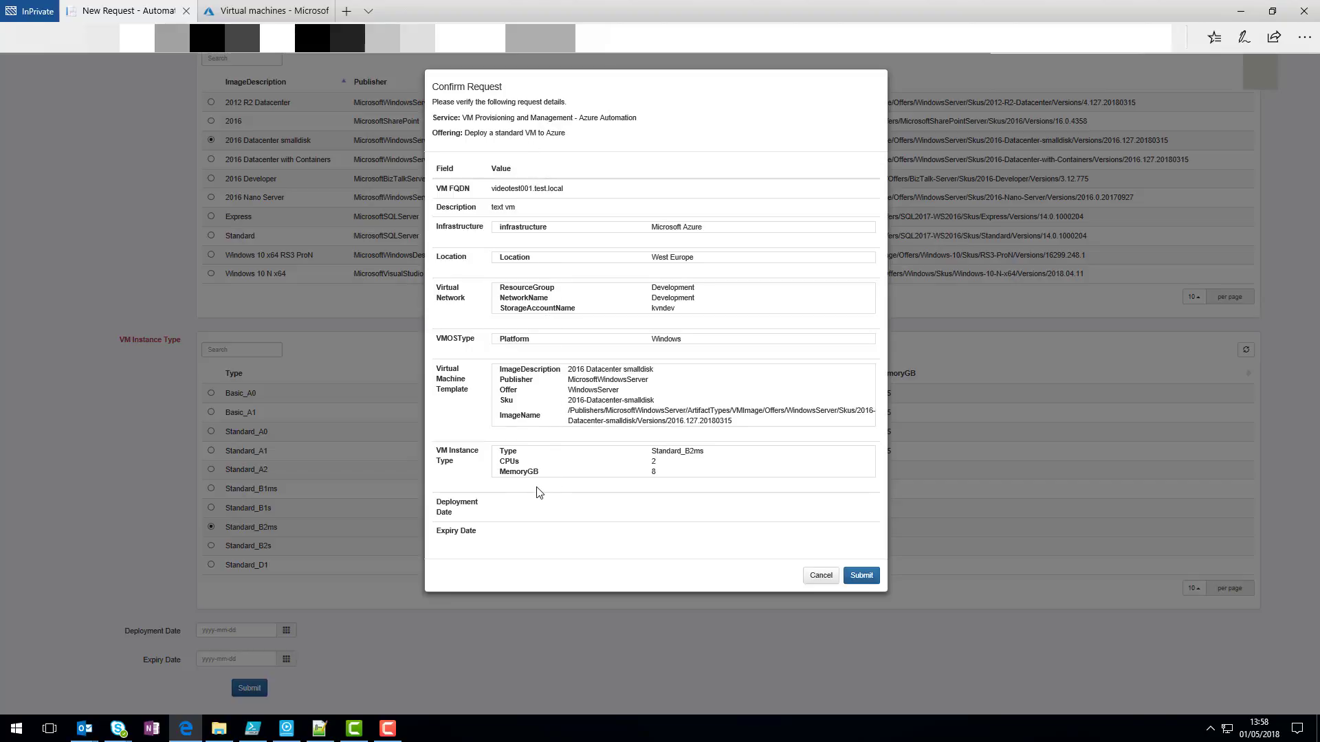
left_click(868, 577)
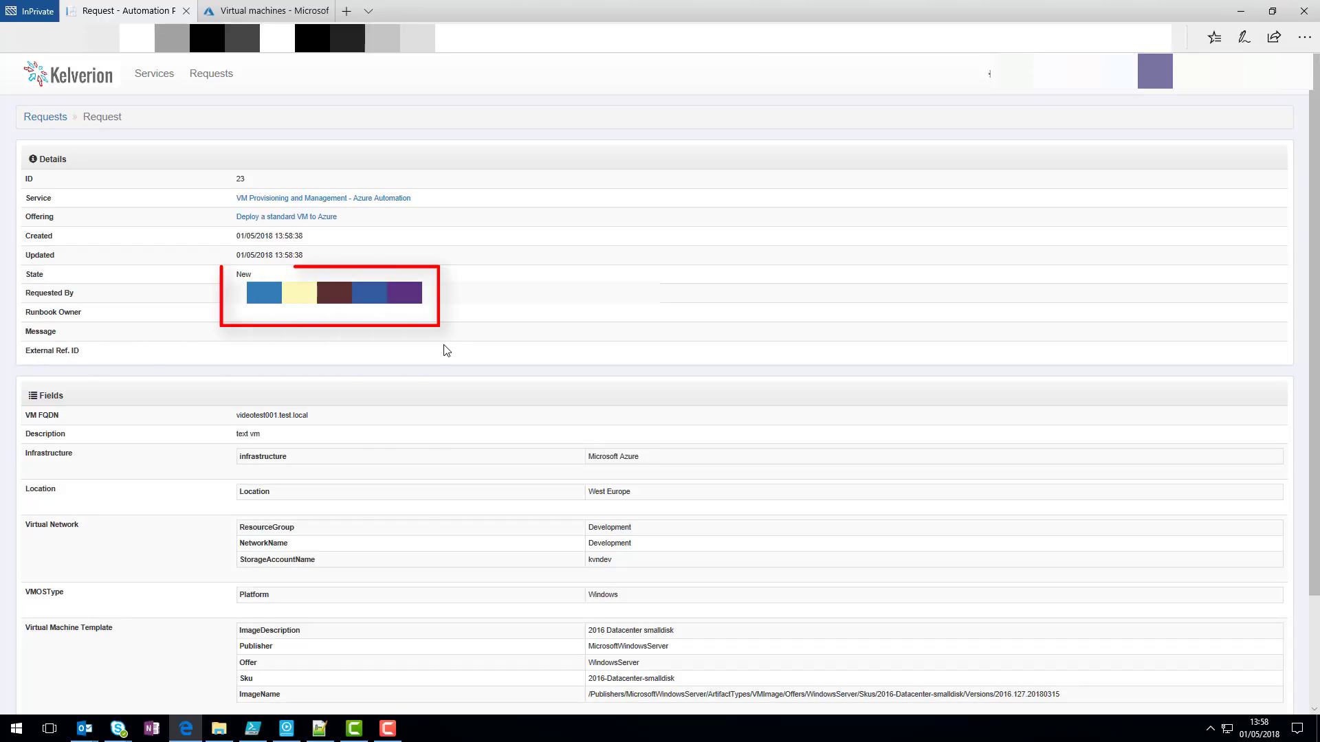
key("F5")
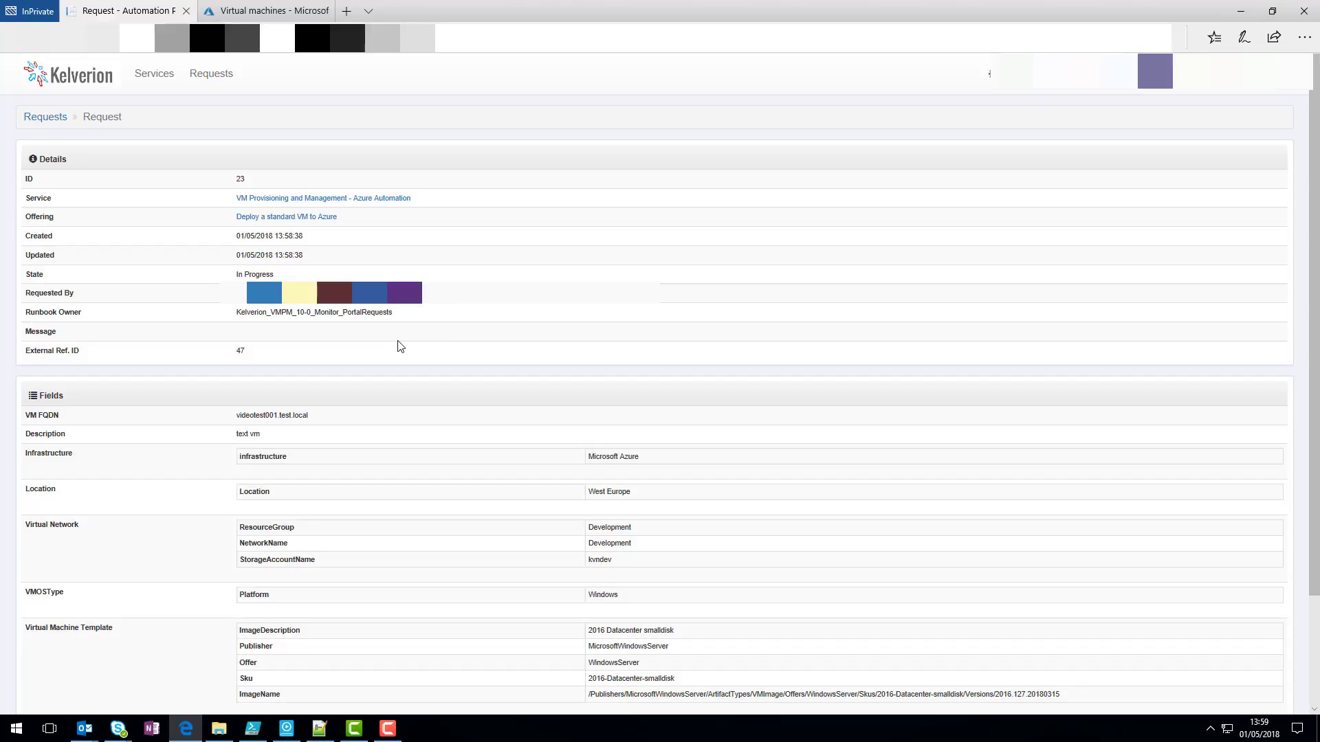
- Move the Azure Virtual machines page into its own window and place it side by side with the Automation Portal request
left_click(261, 13)
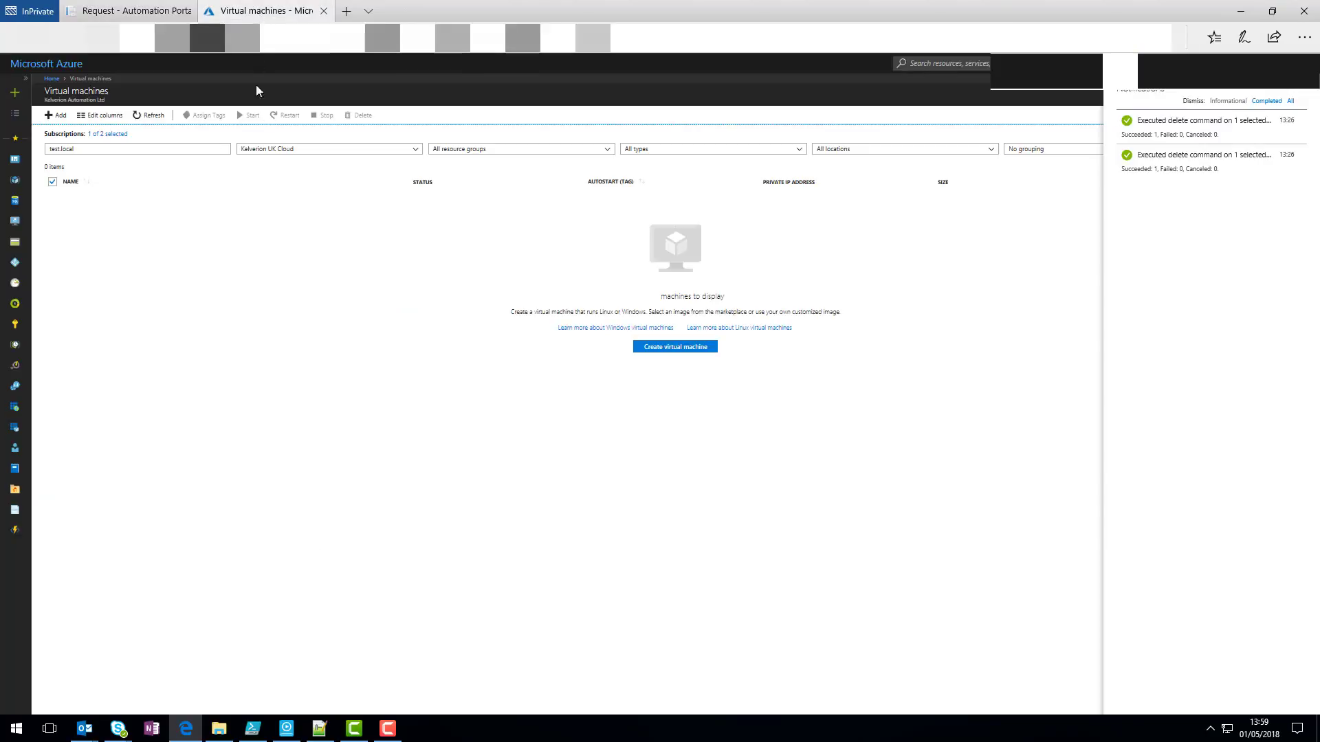
left_click_drag(256, 91, 381, 307)
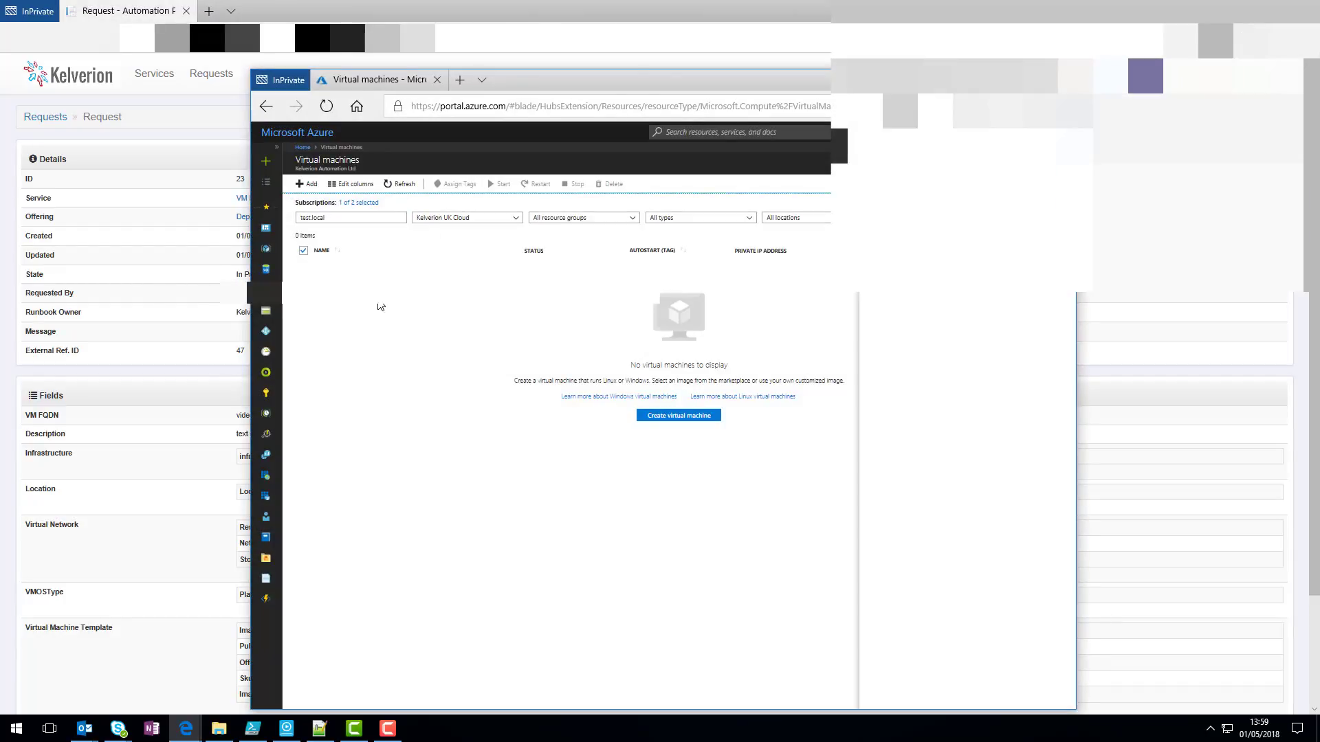
left_click_drag(641, 86, 1317, 137)
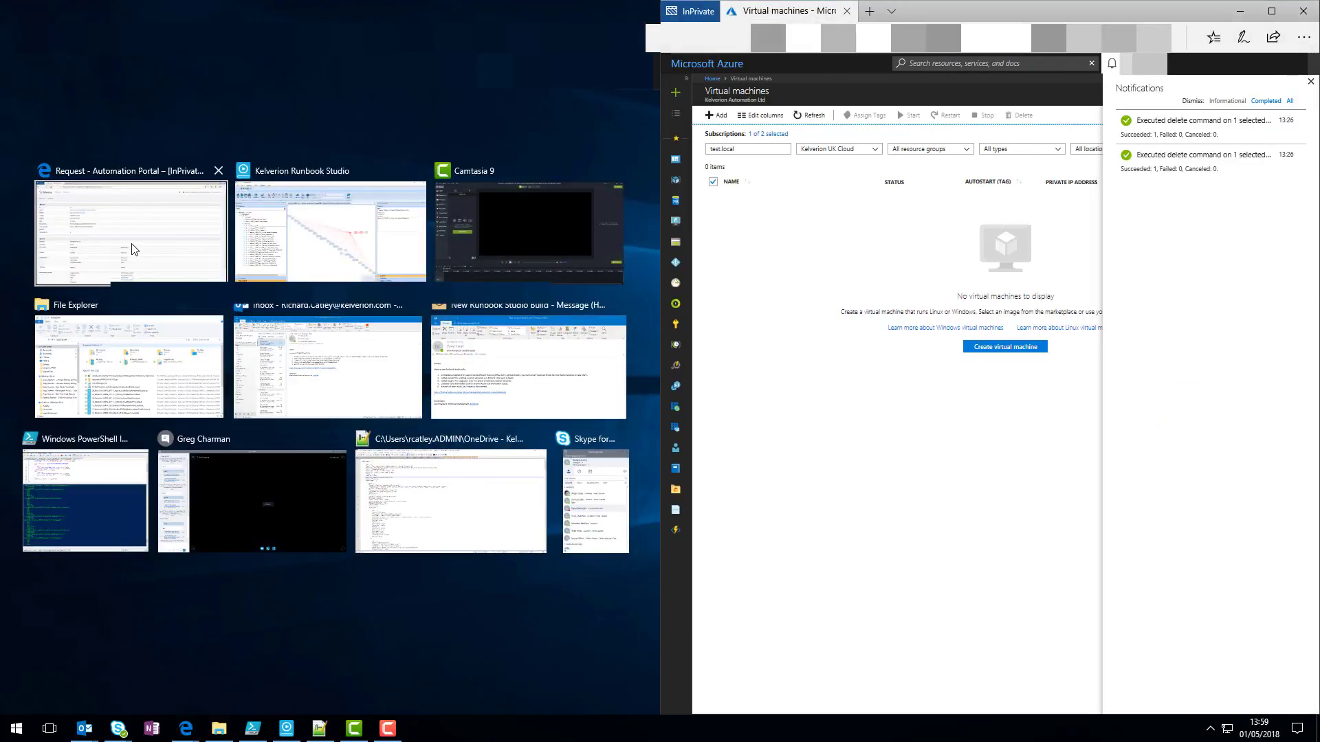
left_click(133, 249)
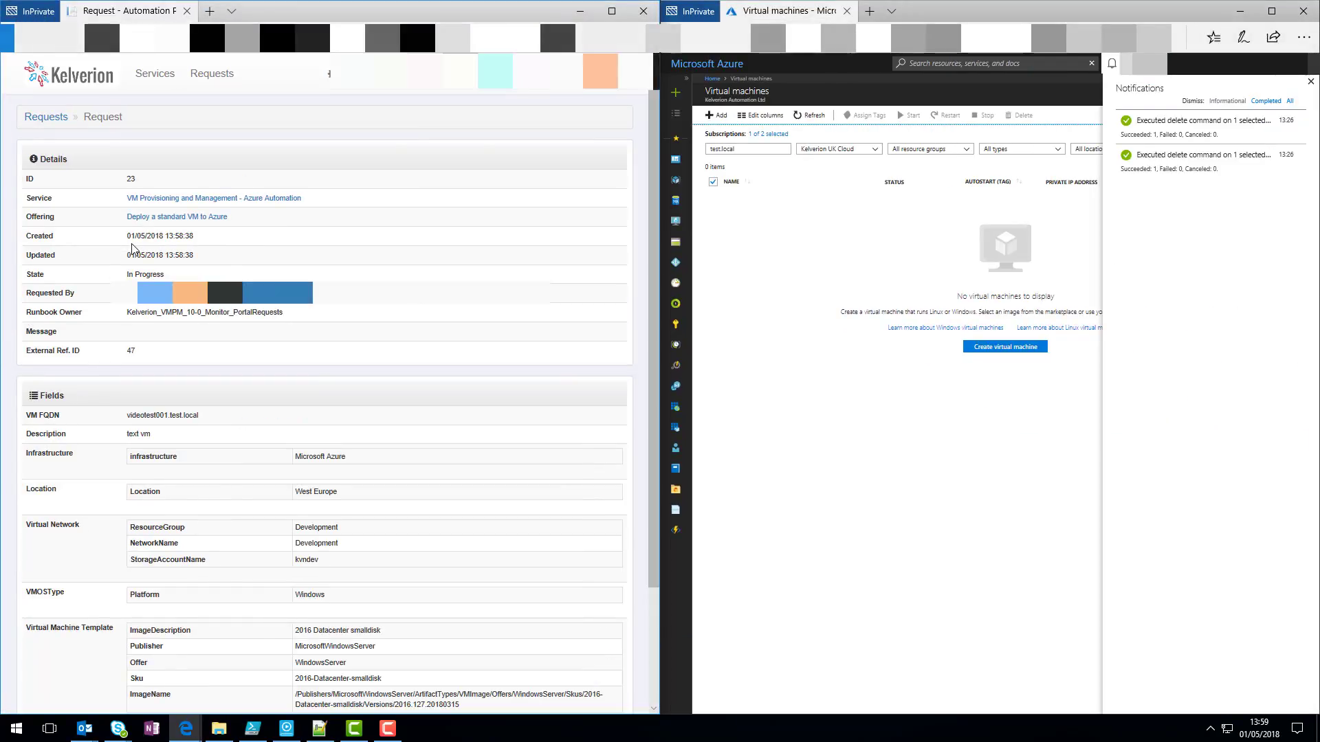
left_click(816, 232)
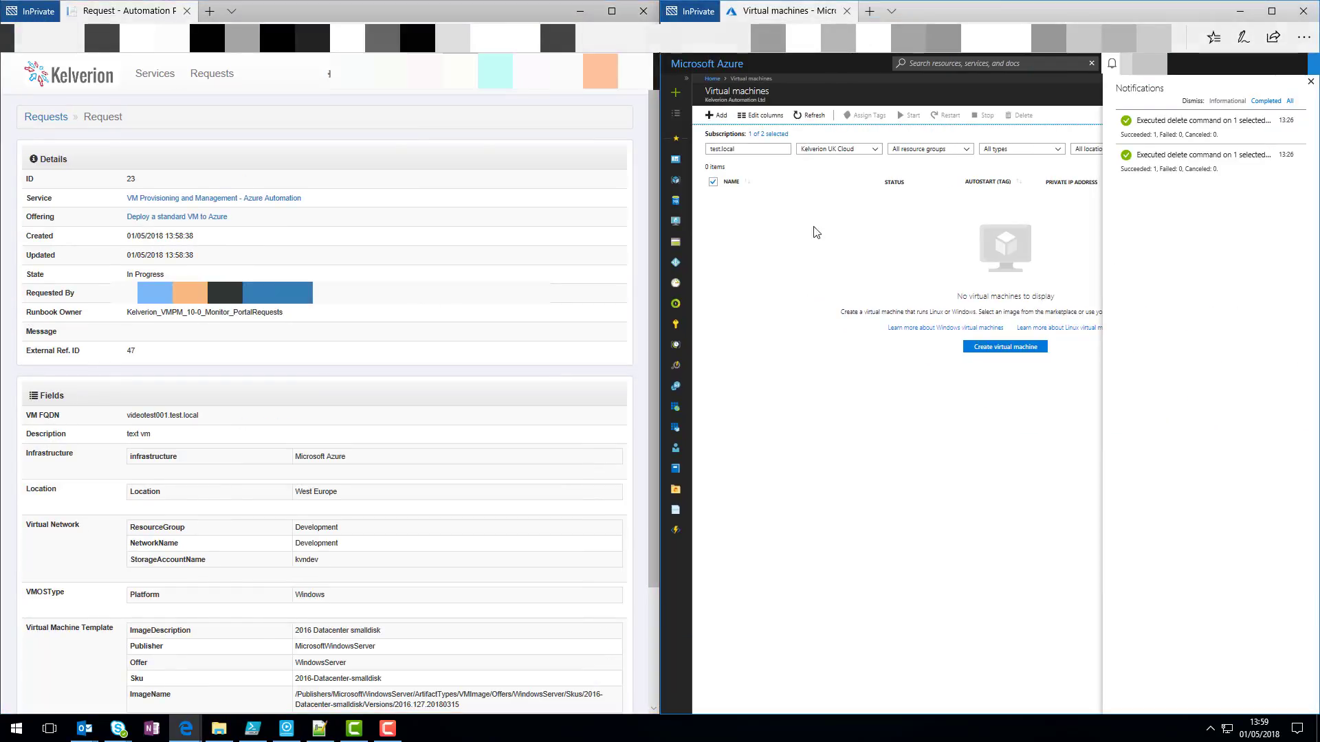
- Refresh the portal request and the Azure virtual machine list to follow the deployment's progress until the VM is built
left_click(817, 117)
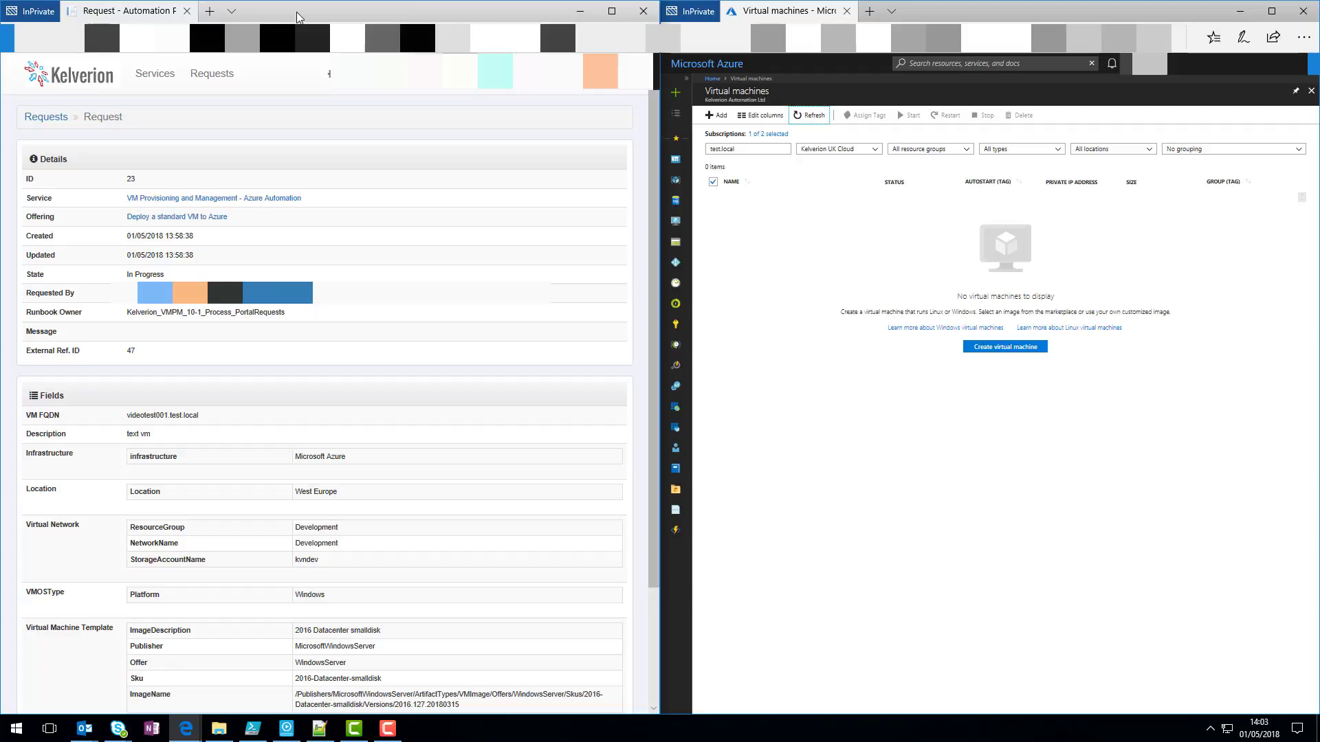
key("F5")
key("F5")
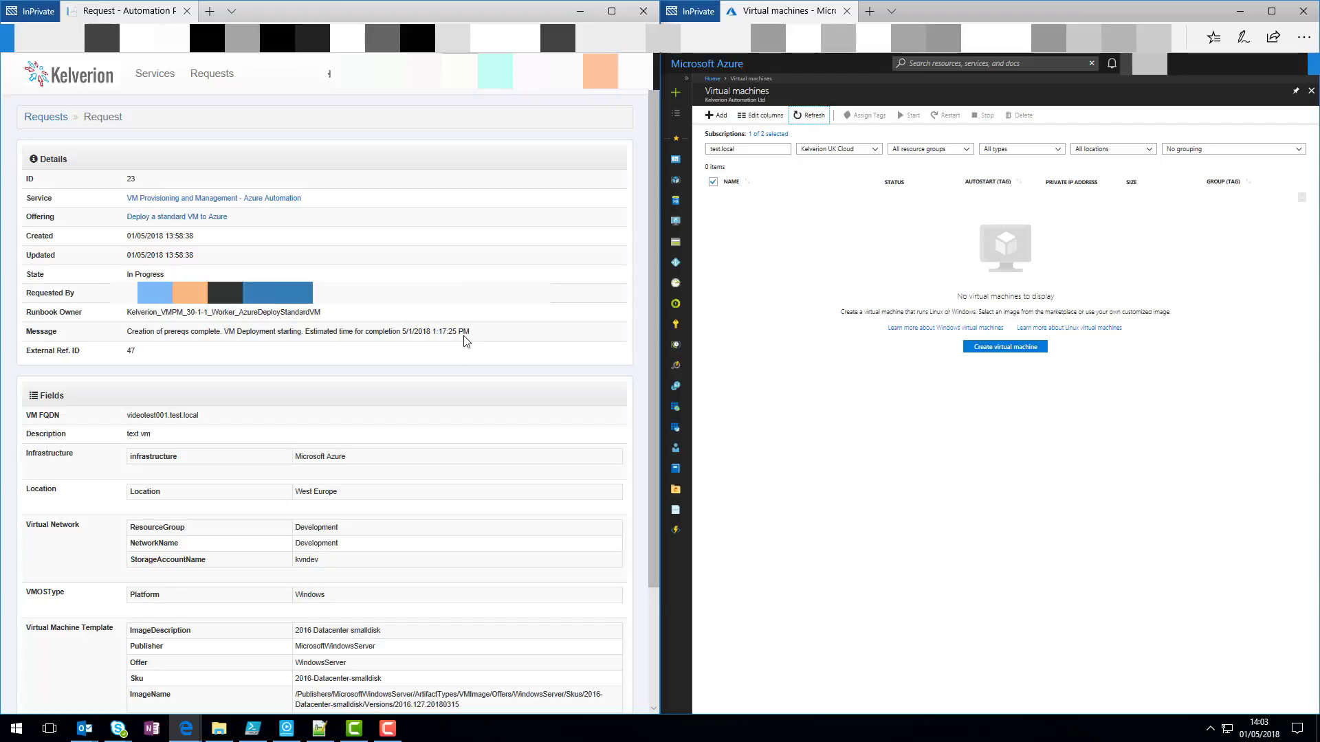
key("F5")
left_click(809, 163)
left_click(811, 116)
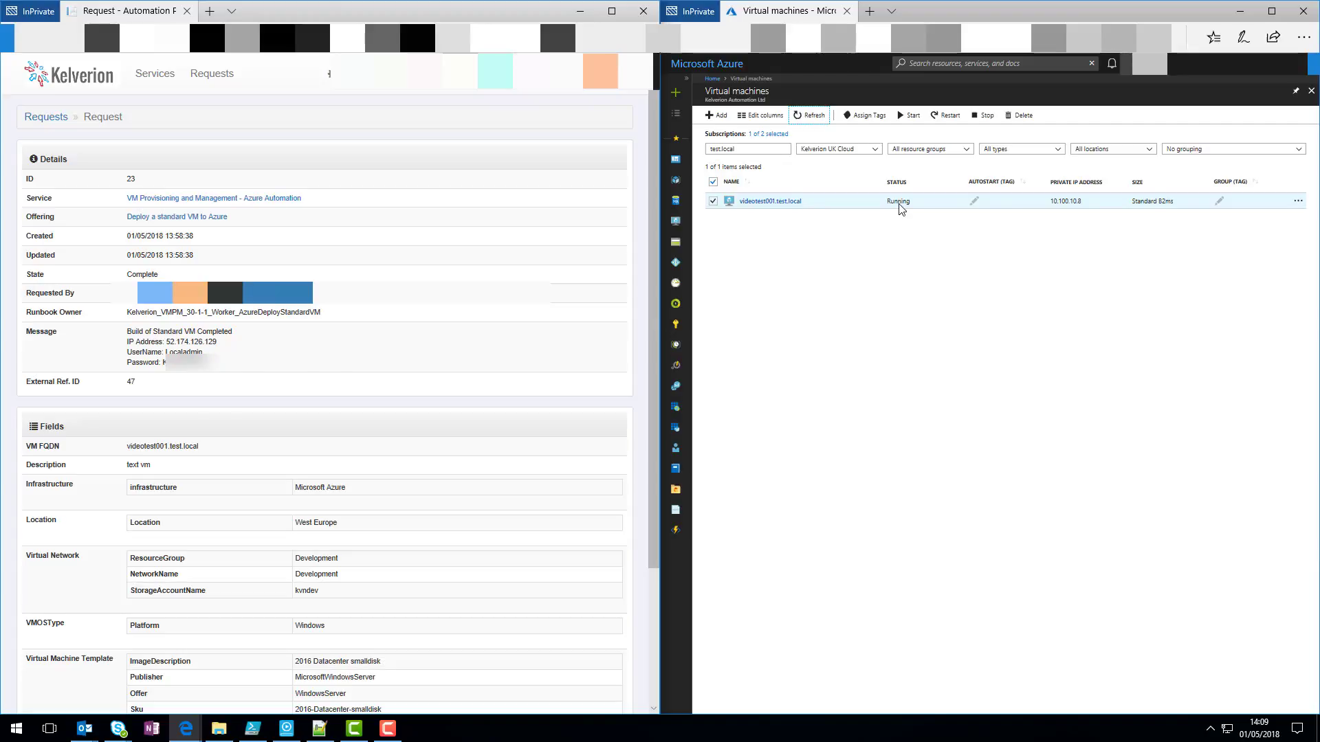
- Start a new Stop Azure VM request from the VM Provisioning and Management - Azure Automation service
left_click(154, 75)
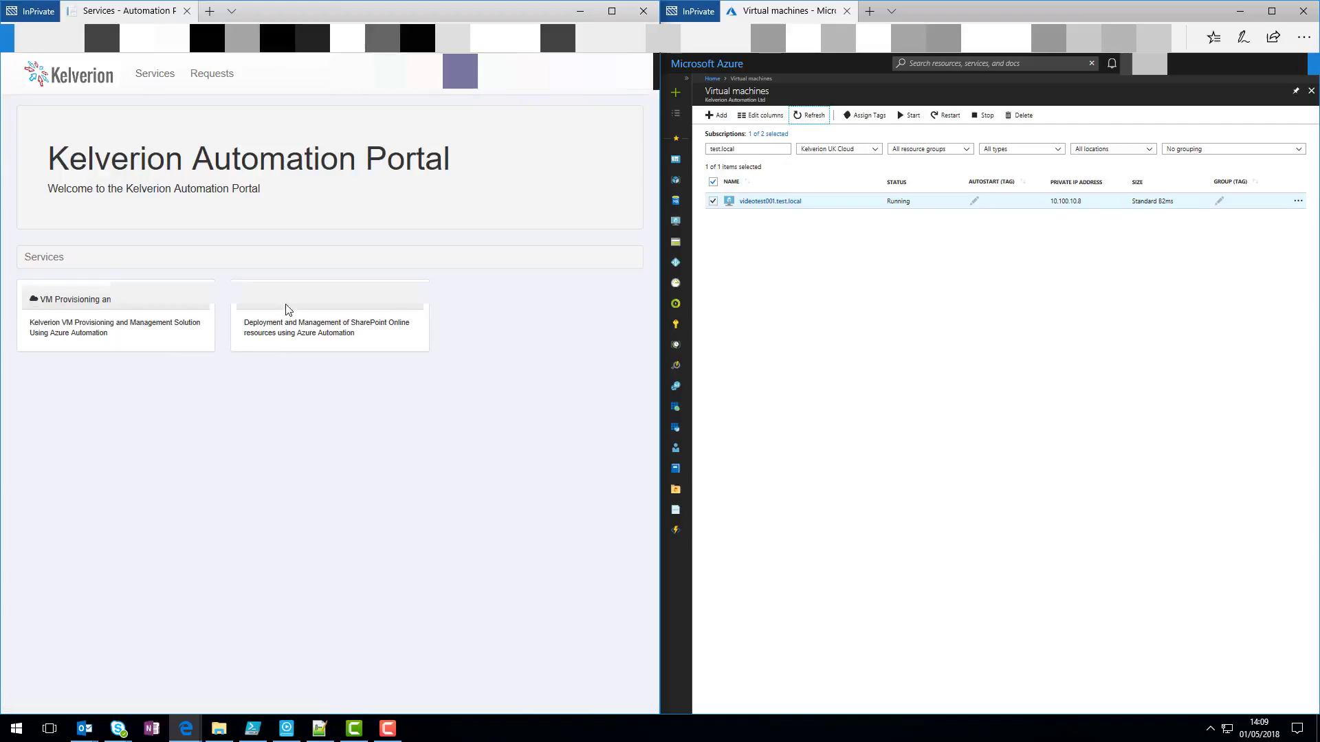
left_click(141, 300)
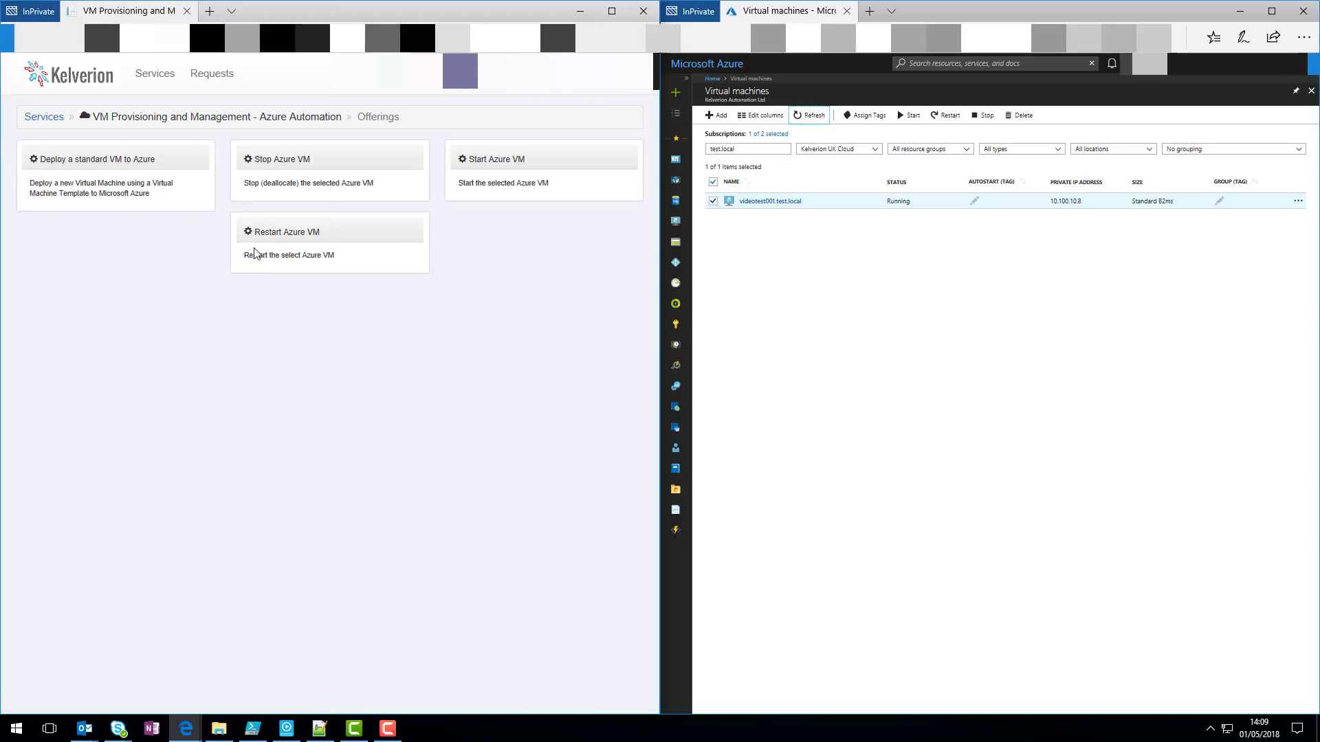
left_click(281, 169)
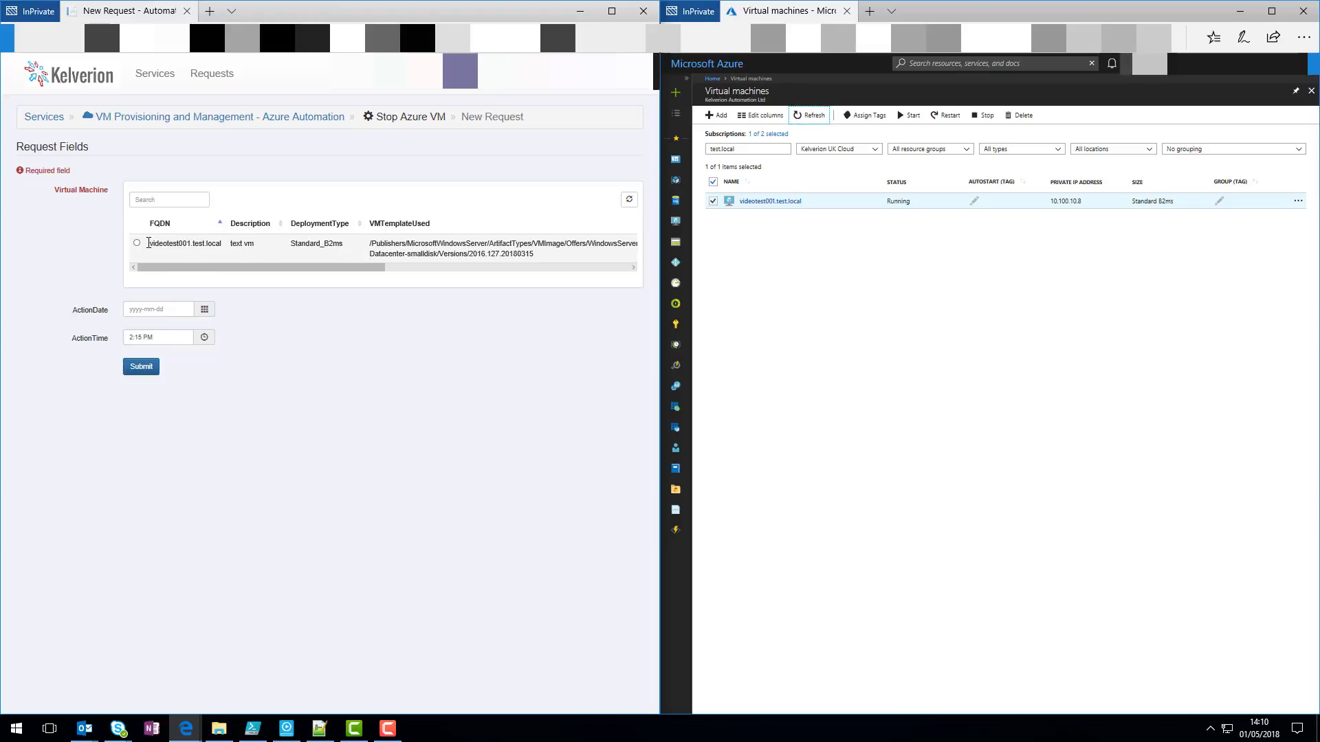
- Submit and confirm the stop request for videotest001.test.local with an action time of 12:15 PM, and refresh the request's status
left_click(137, 244)
left_click(133, 337)
type("12")
left_click(142, 368)
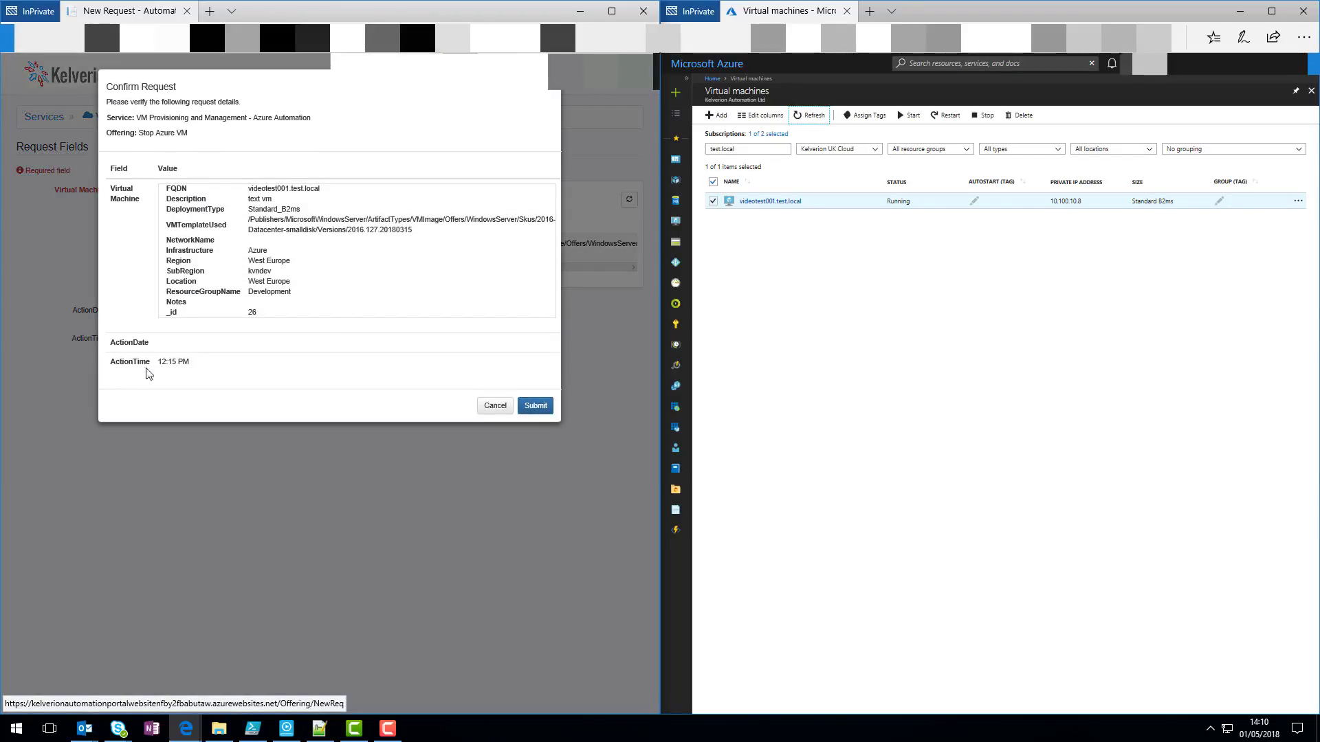
left_click(538, 407)
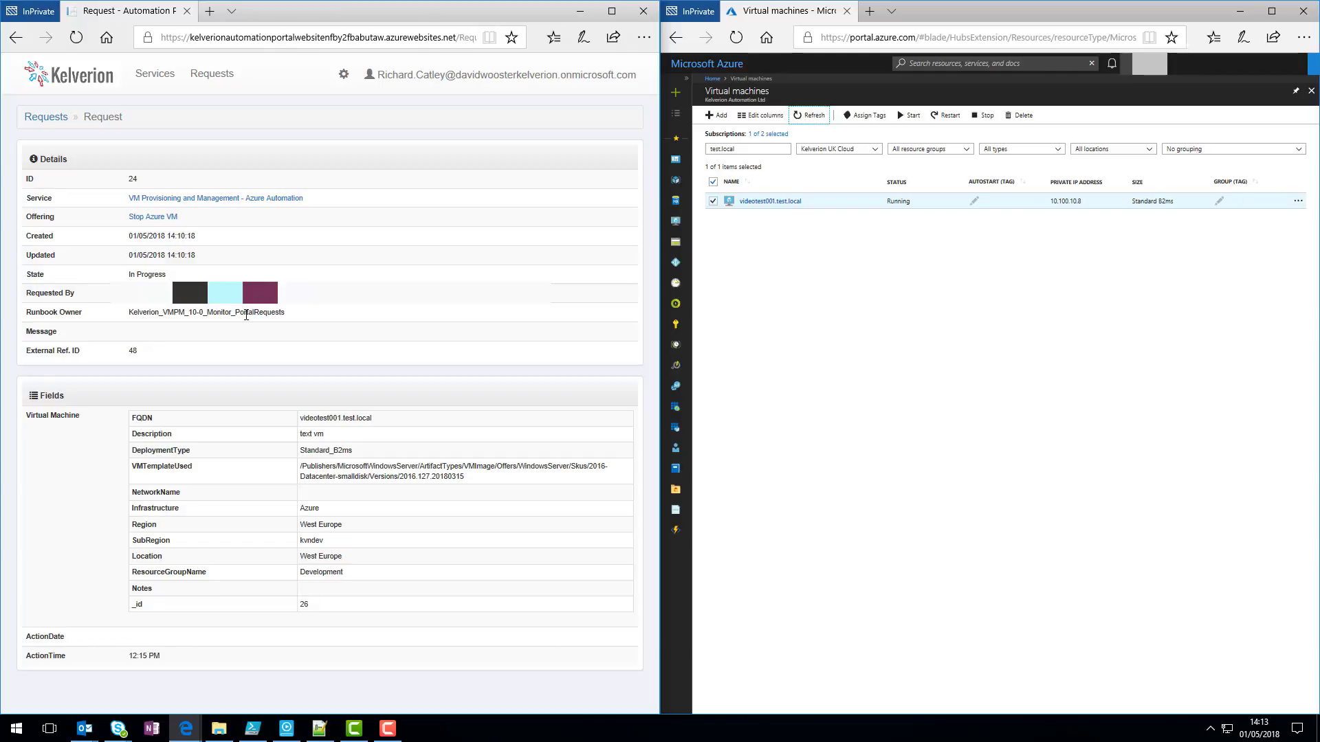
key("F5")
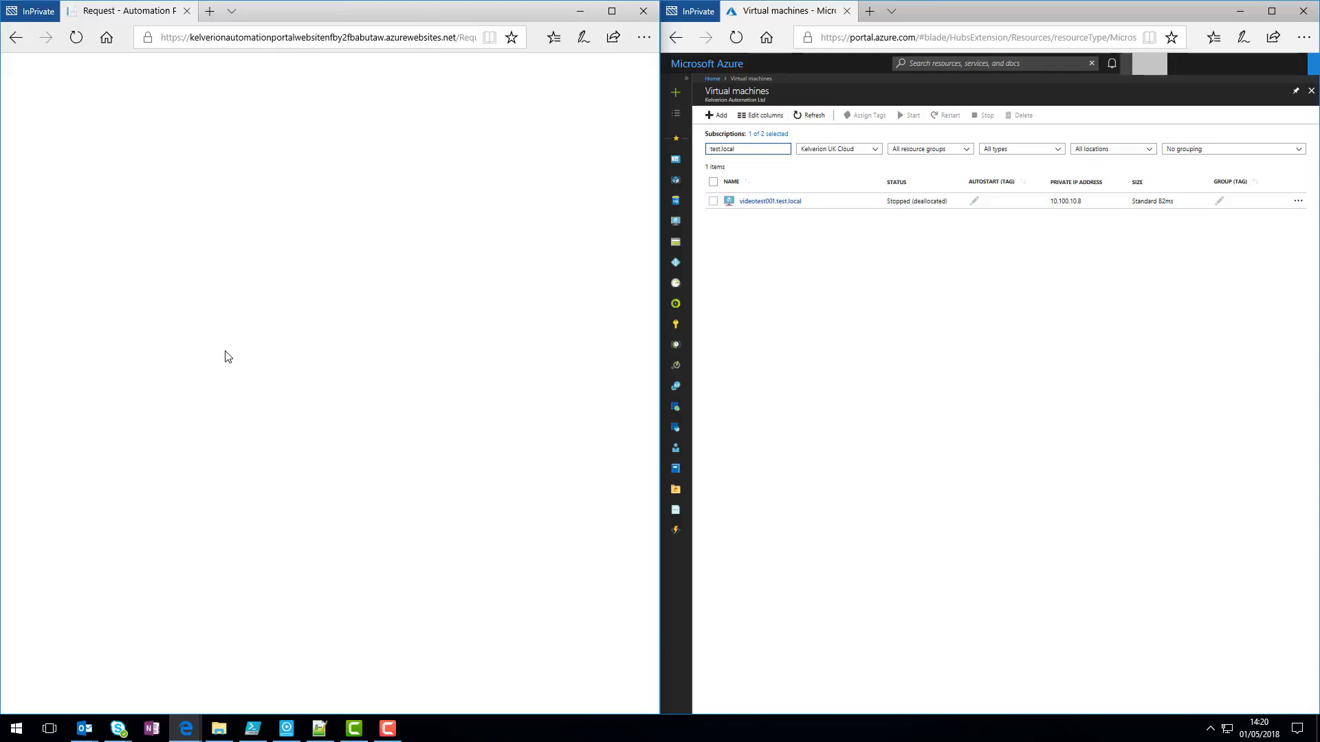